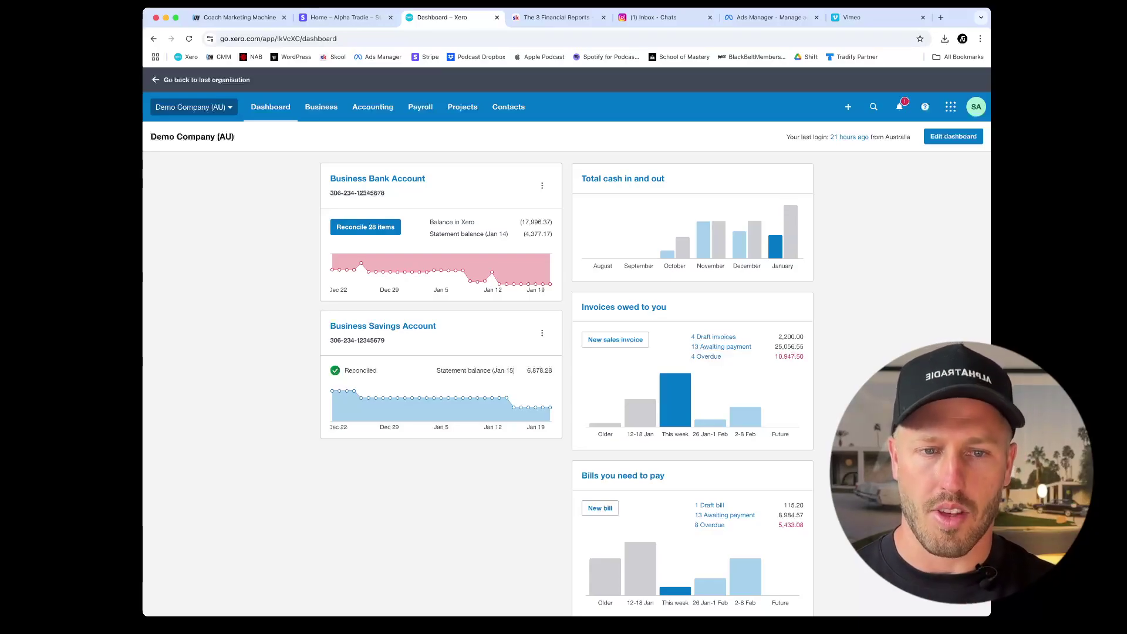
- Open the Profit and Loss report for January 2025 and view all of its income and expense lines
{"action": "left_click", "coordinate": [369, 110]}
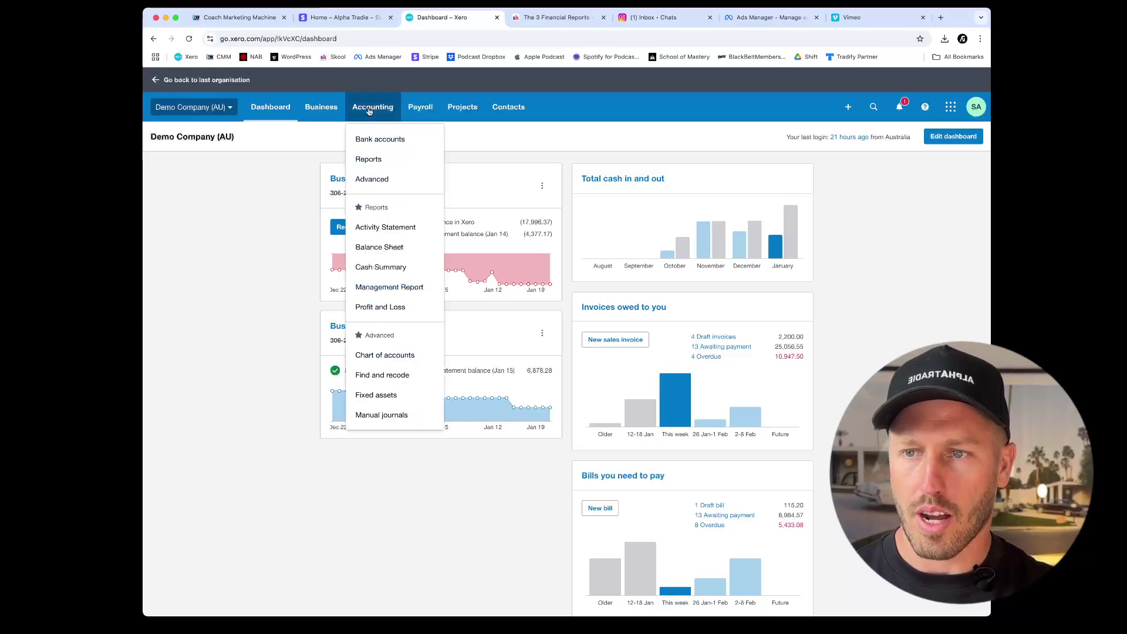
{"action": "left_click", "coordinate": [404, 306]}
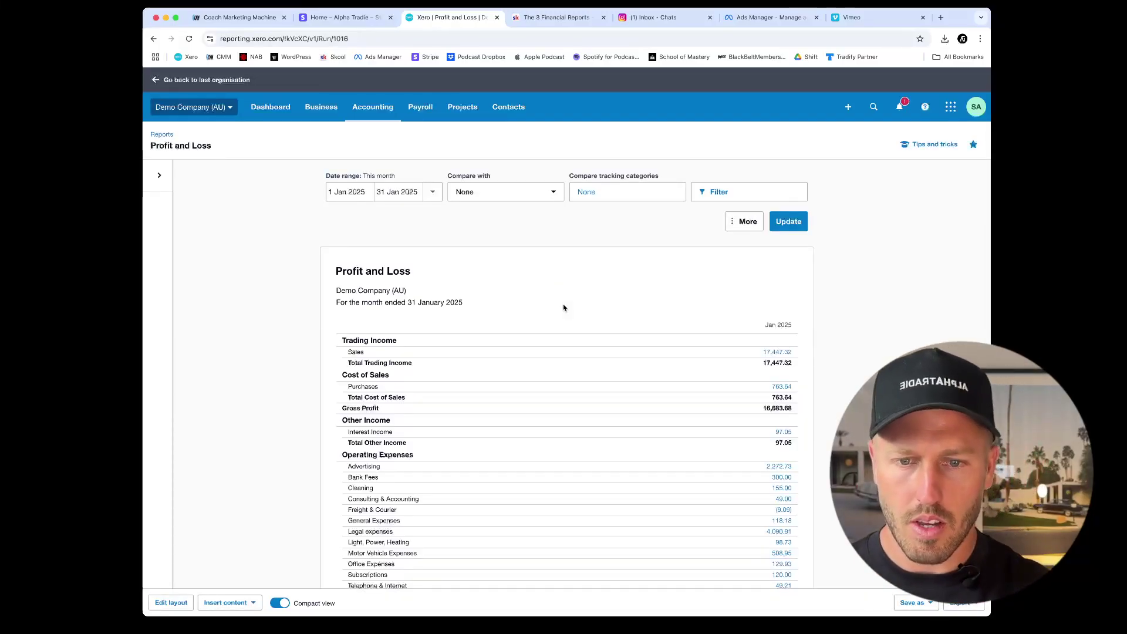
{"action": "scroll", "coordinate": [563, 308], "scroll_direction": "down", "scroll_amount": 2}
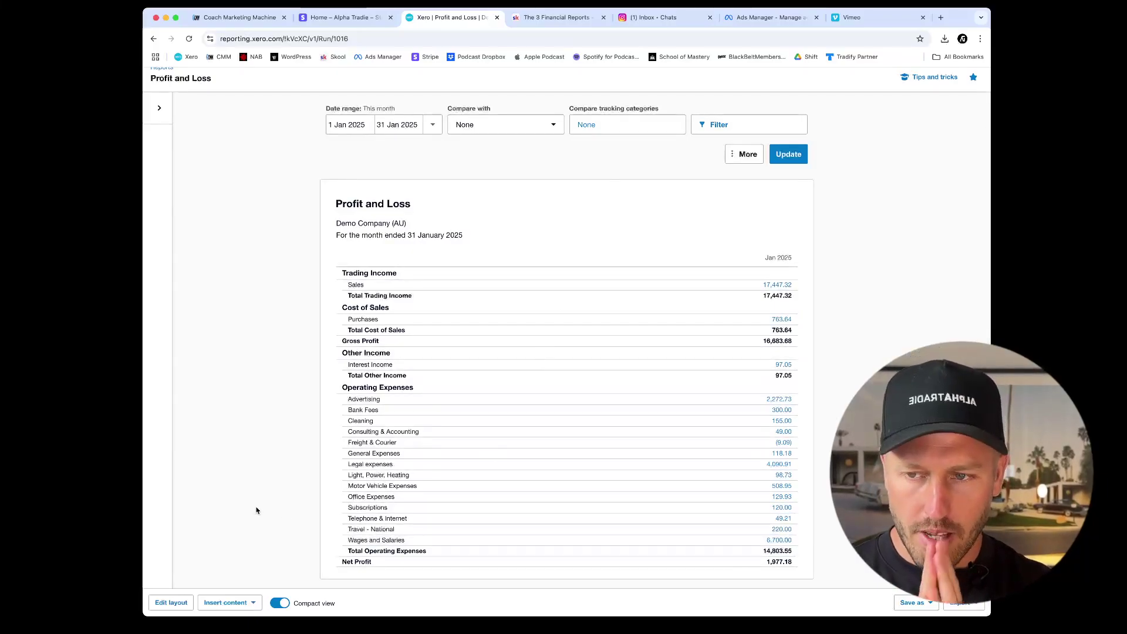
- Examine how the Profit and Loss report splits costs between Cost of Sales and Operating Expenses, including the Purchases line
{"action": "left_click_drag", "start_coordinate": [340, 307], "coordinate": [424, 309]}
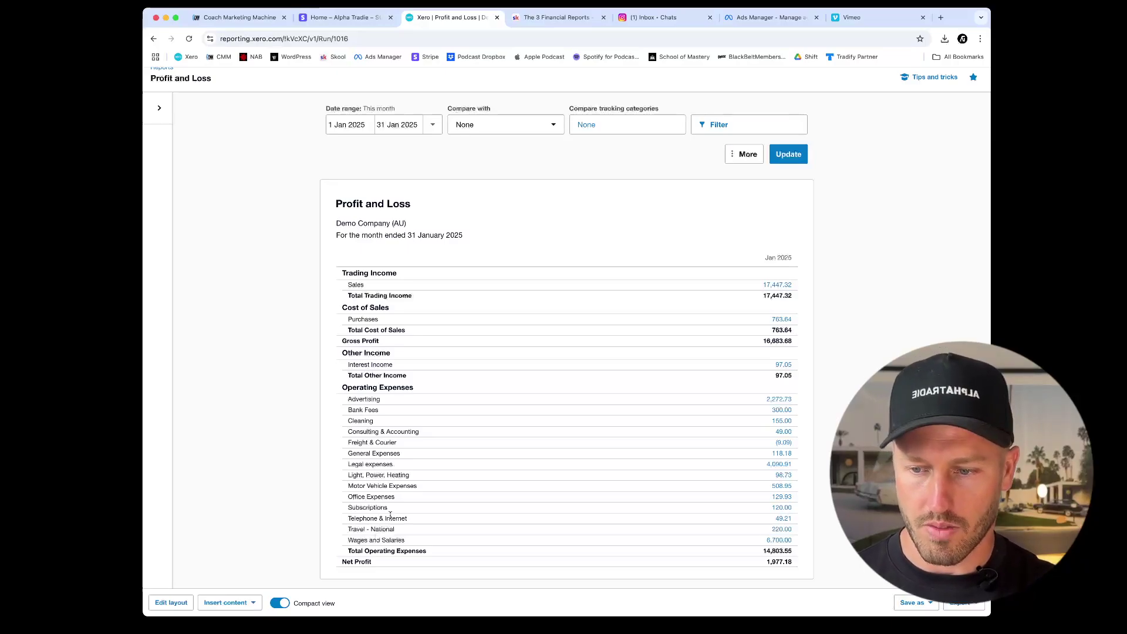
{"action": "scroll", "coordinate": [379, 525], "scroll_direction": "up", "scroll_amount": 2}
{"action": "scroll", "coordinate": [379, 337], "scroll_direction": "down", "scroll_amount": 2}
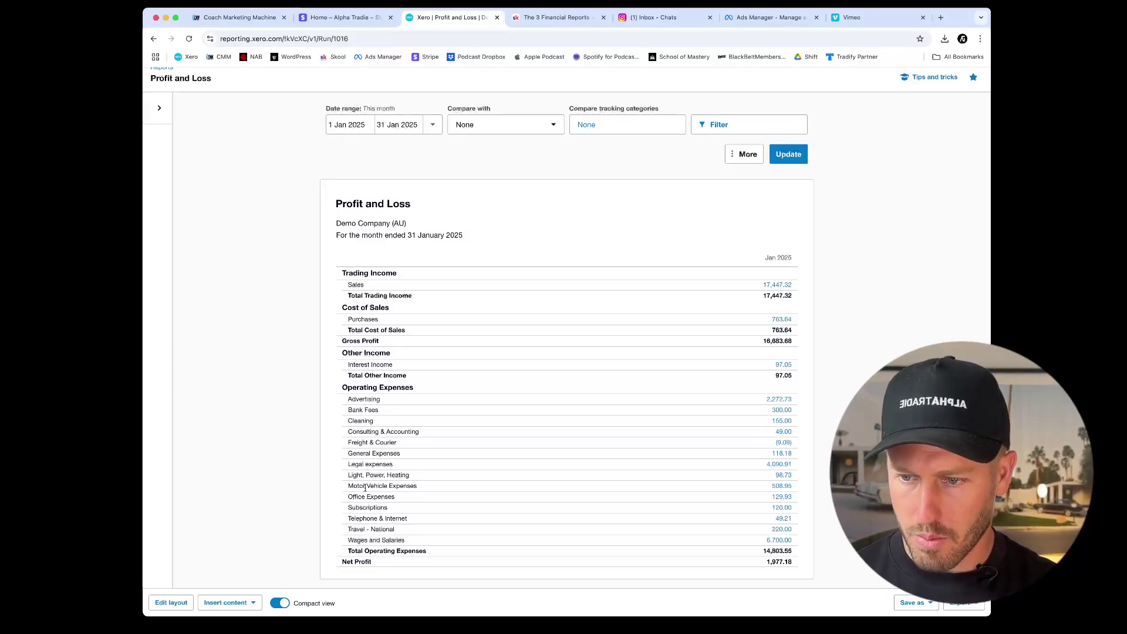
{"action": "scroll", "coordinate": [375, 465], "scroll_direction": "up", "scroll_amount": 2}
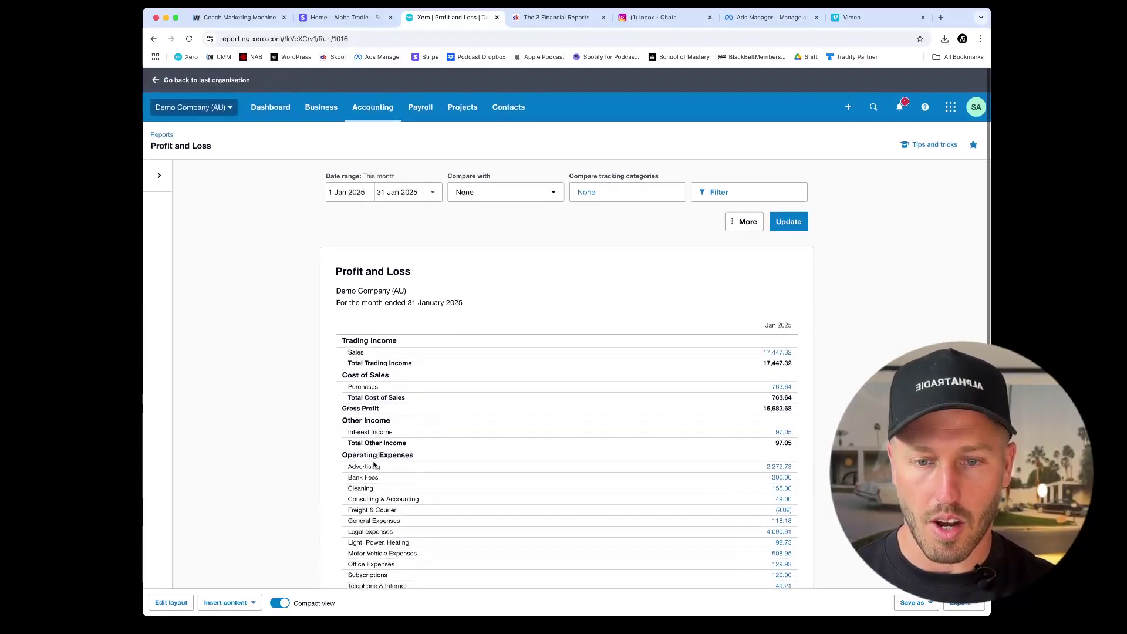
{"action": "left_click_drag", "start_coordinate": [381, 391], "coordinate": [344, 391]}
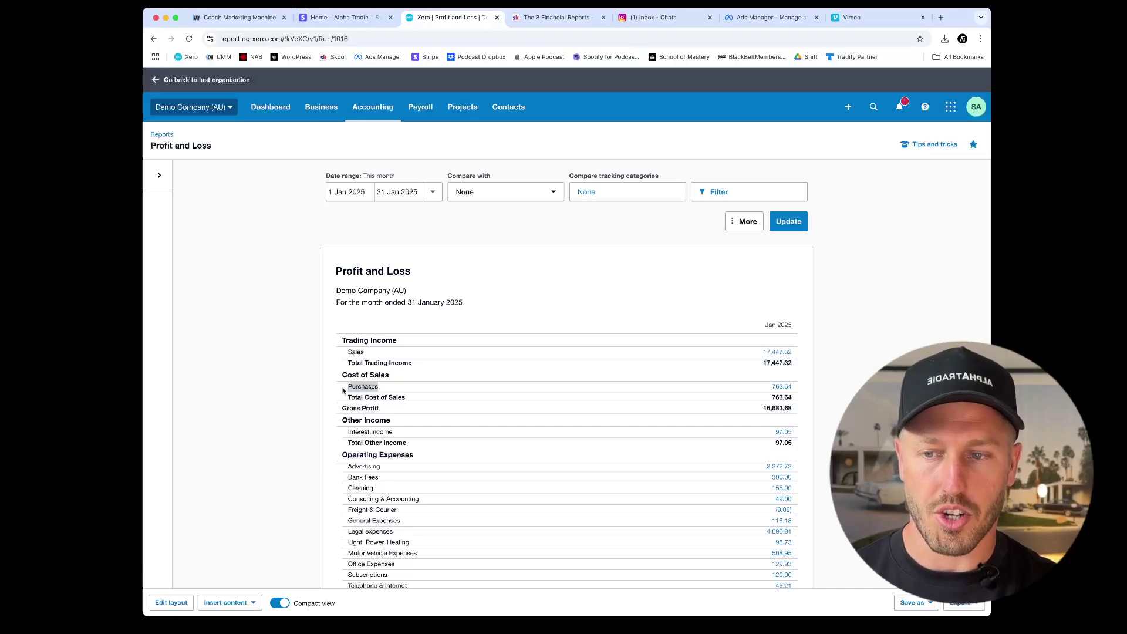
{"action": "left_click", "coordinate": [351, 390]}
{"action": "scroll", "coordinate": [358, 388], "scroll_direction": "down", "scroll_amount": 1}
{"action": "scroll", "coordinate": [361, 399], "scroll_direction": "down", "scroll_amount": 2}
{"action": "scroll", "coordinate": [395, 539], "scroll_direction": "up", "scroll_amount": 1}
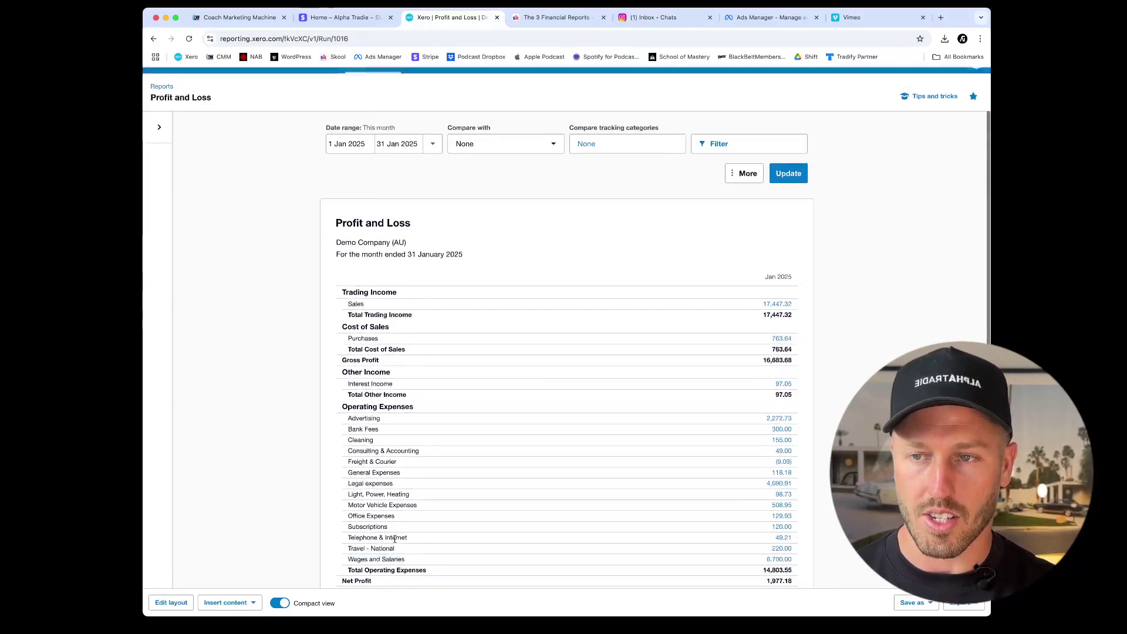
- Open the chart of accounts and search it for "purchases"
{"action": "scroll", "coordinate": [395, 539], "scroll_direction": "up", "scroll_amount": 2}
{"action": "left_click", "coordinate": [377, 111]}
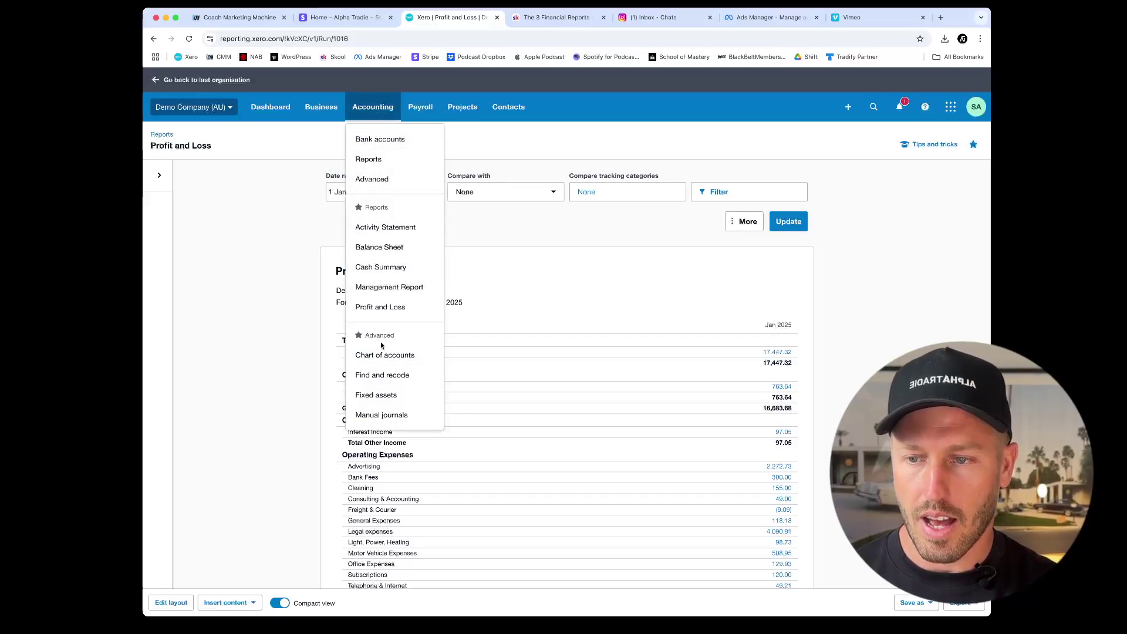
{"action": "left_click", "coordinate": [379, 357]}
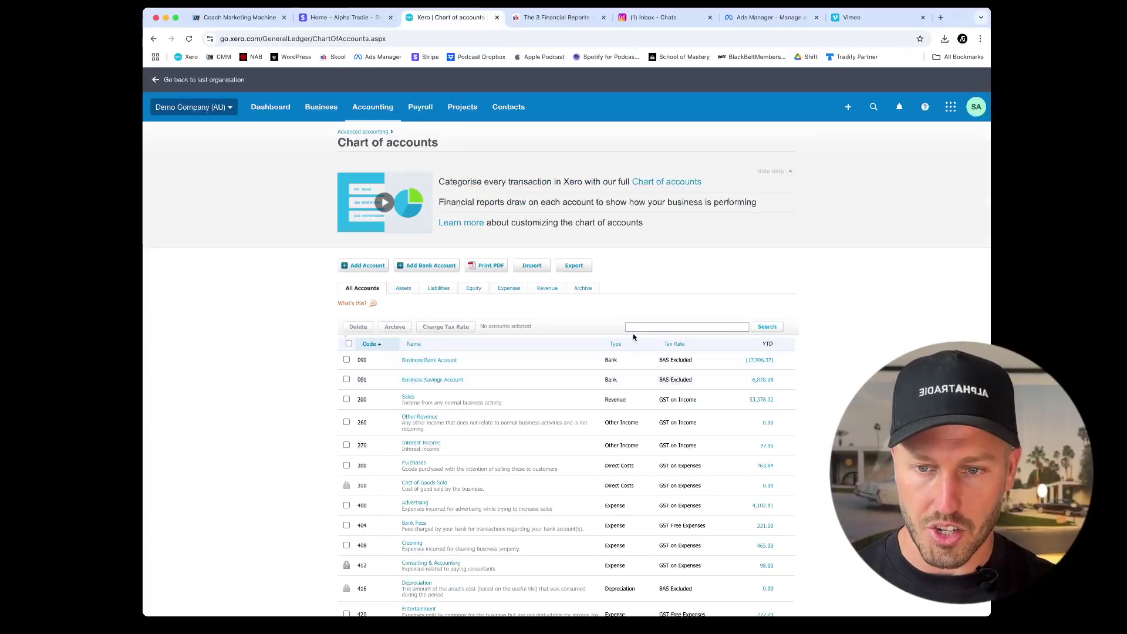
{"action": "scroll", "coordinate": [528, 352], "scroll_direction": "down", "scroll_amount": 3}
{"action": "scroll", "coordinate": [533, 359], "scroll_direction": "up", "scroll_amount": 3}
{"action": "left_click", "coordinate": [668, 328]}
{"action": "type", "text": "purch"}
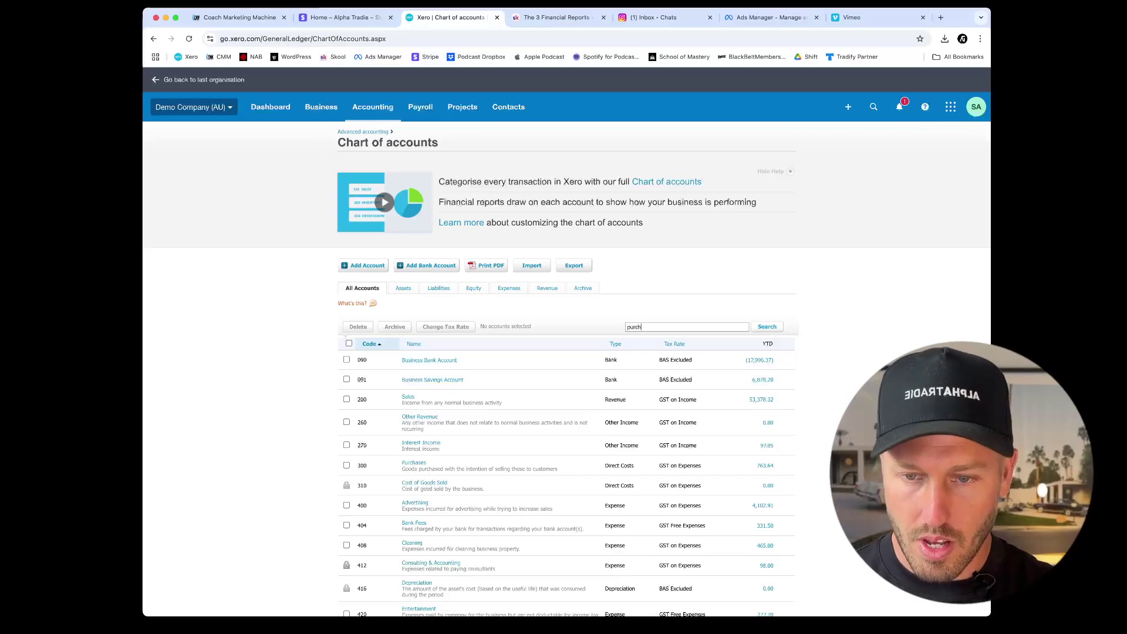
{"action": "type", "text": "ases"}
{"action": "key", "text": "Return"}
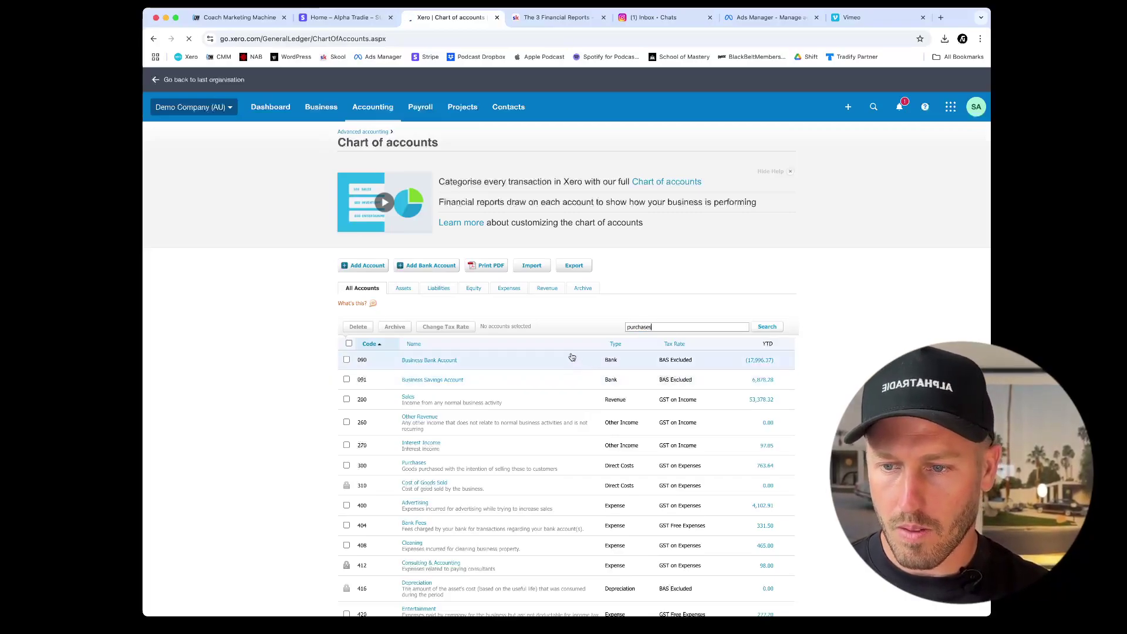
- Open the Purchases account's details, check its Direct Costs account type, and rename the account to Materials
{"action": "left_click", "coordinate": [417, 359]}
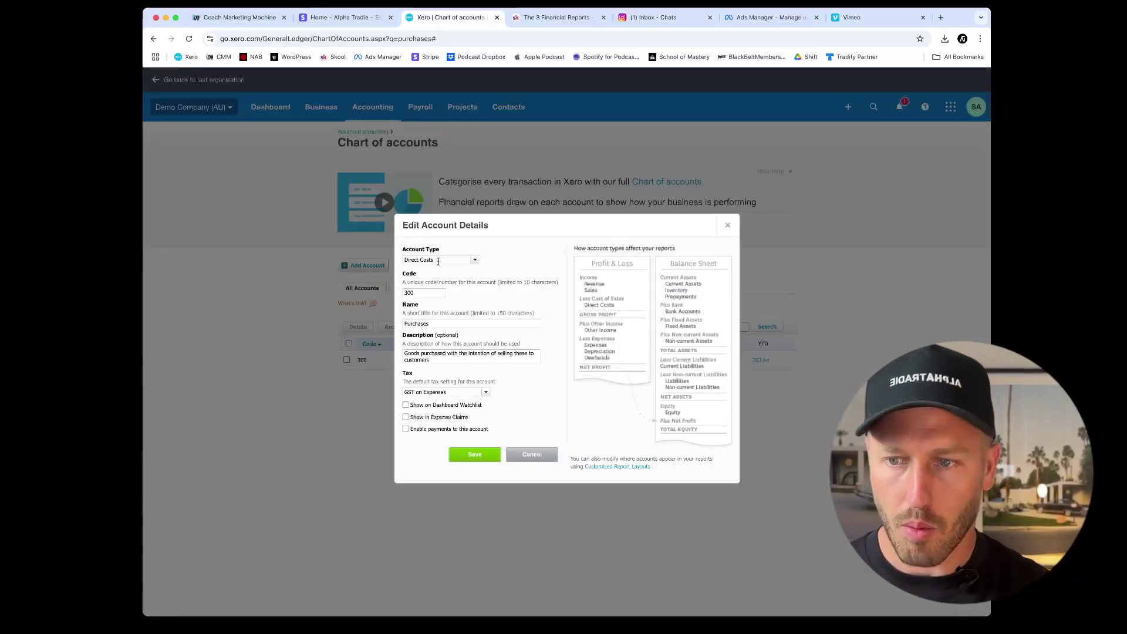
{"action": "triple_click", "coordinate": [409, 259]}
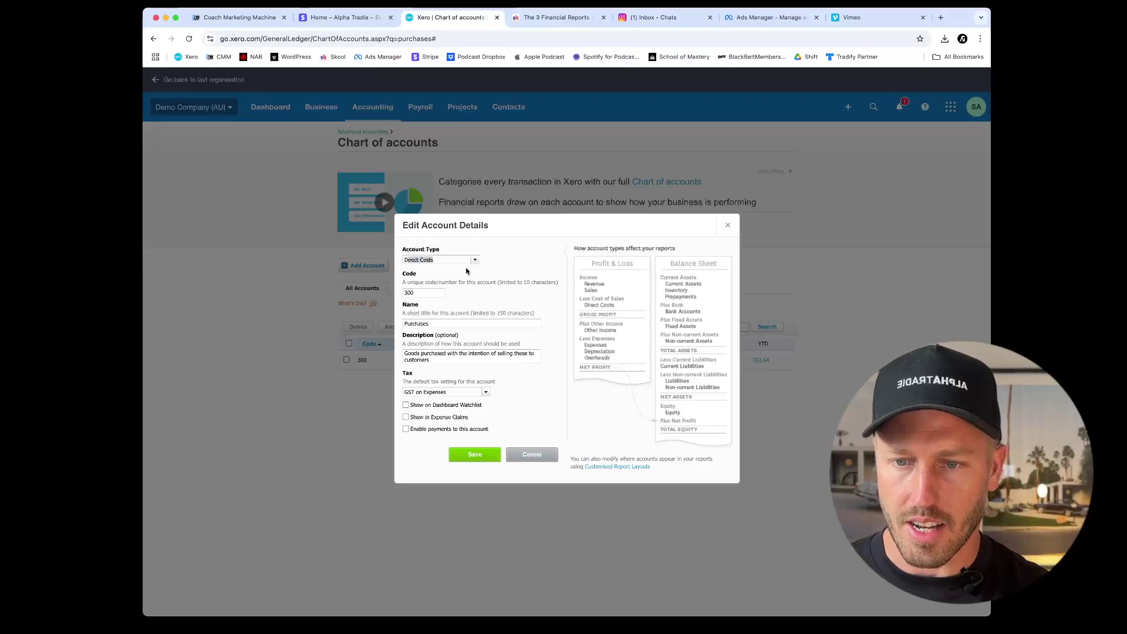
{"action": "left_click", "coordinate": [588, 289]}
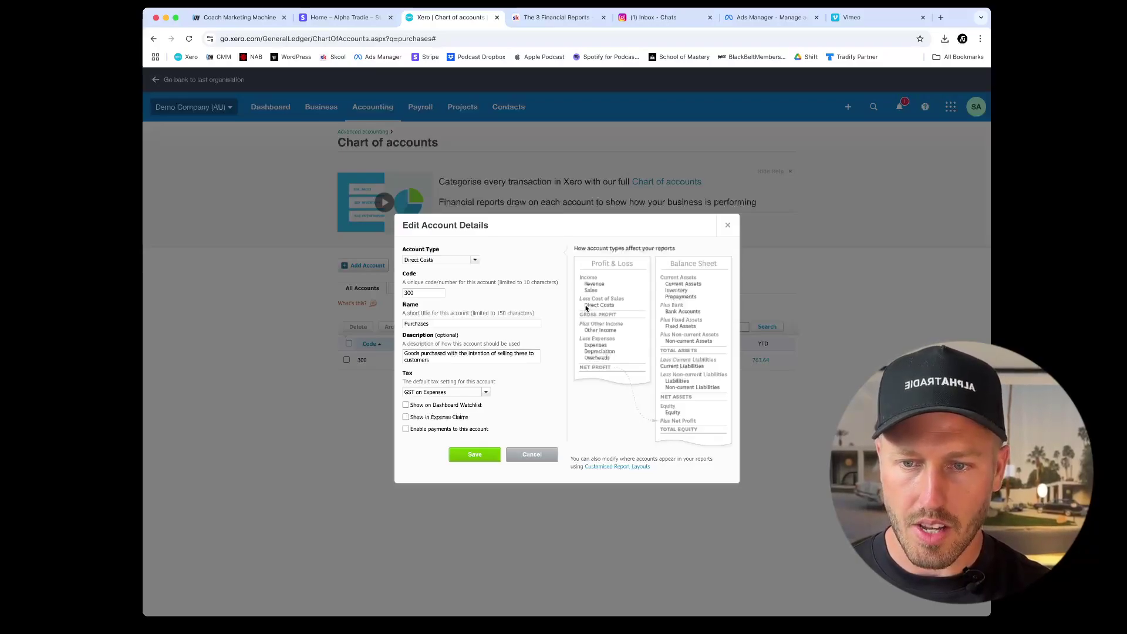
{"action": "triple_click", "coordinate": [436, 323]}
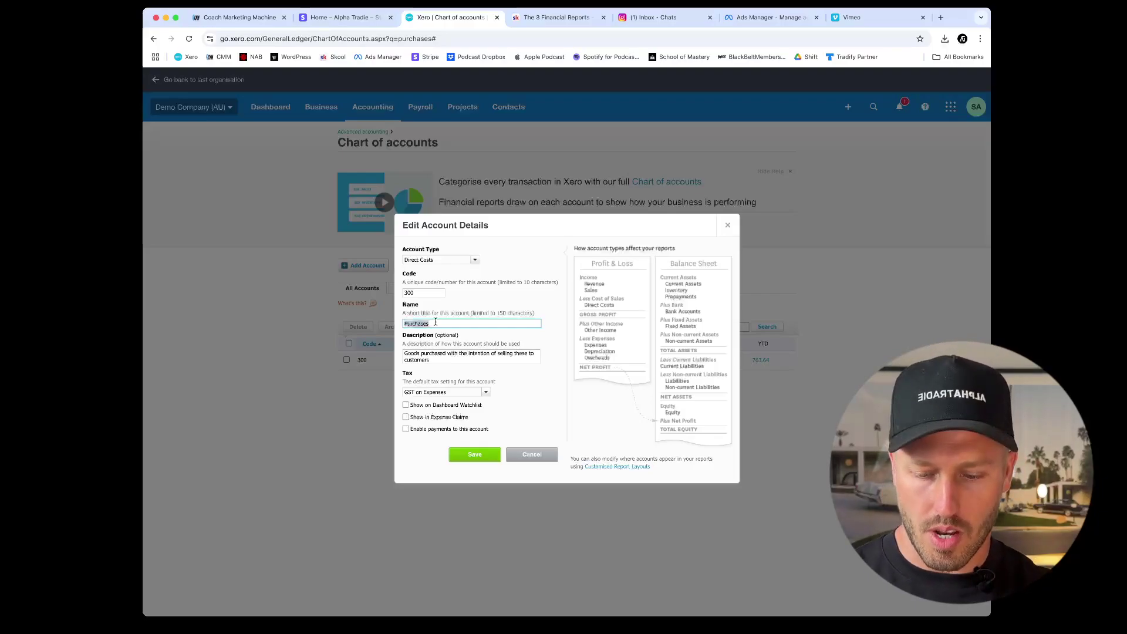
{"action": "type", "text": "Material"}
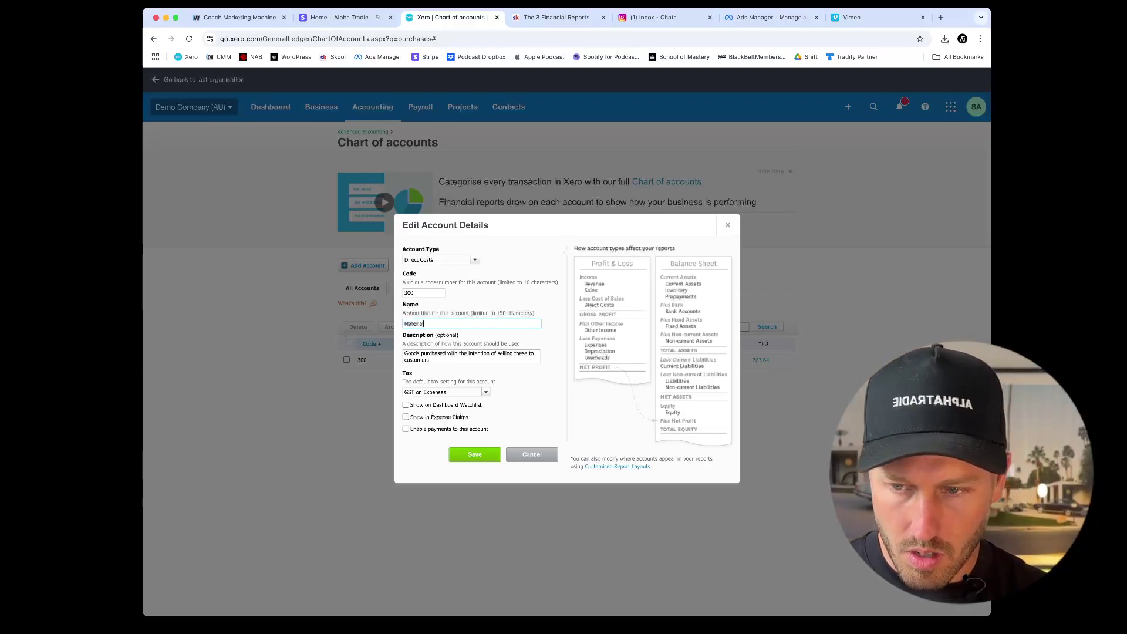
{"action": "type", "text": "s"}
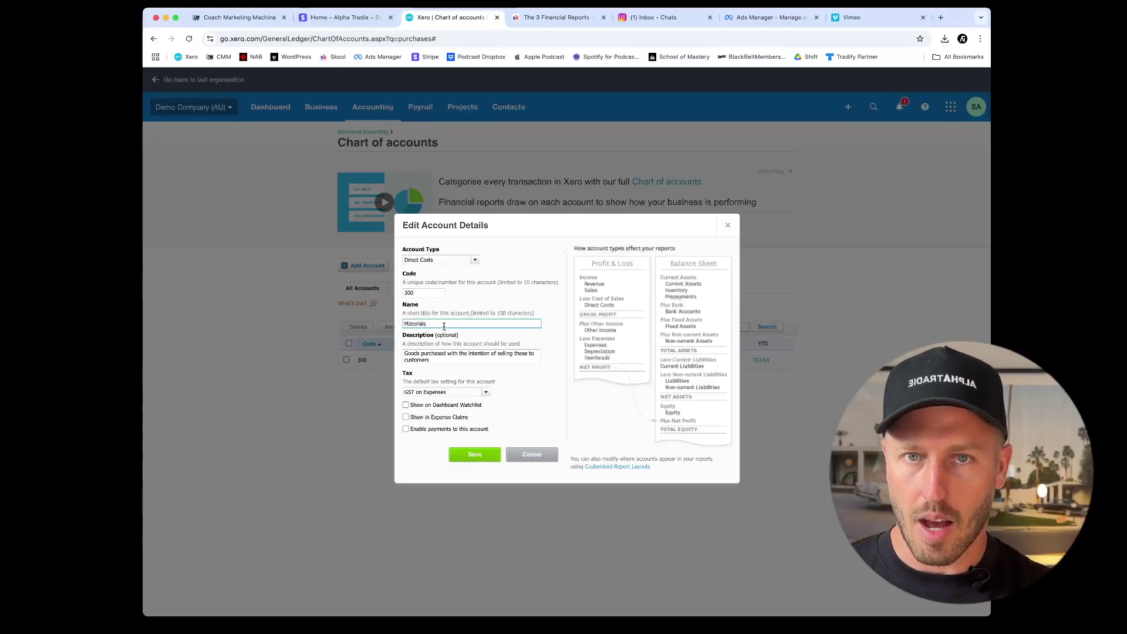
- Replace "Goods" in the account's description with "materials & supplies" and save the account
{"action": "left_click", "coordinate": [439, 358]}
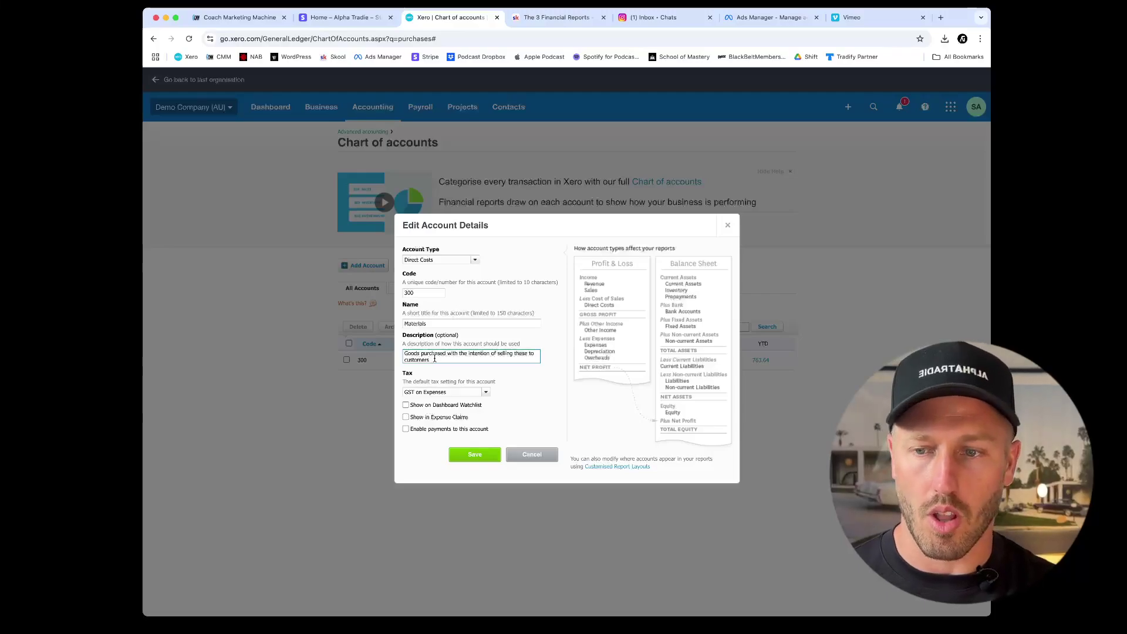
{"action": "left_click", "coordinate": [439, 325]}
{"action": "left_click", "coordinate": [437, 359]}
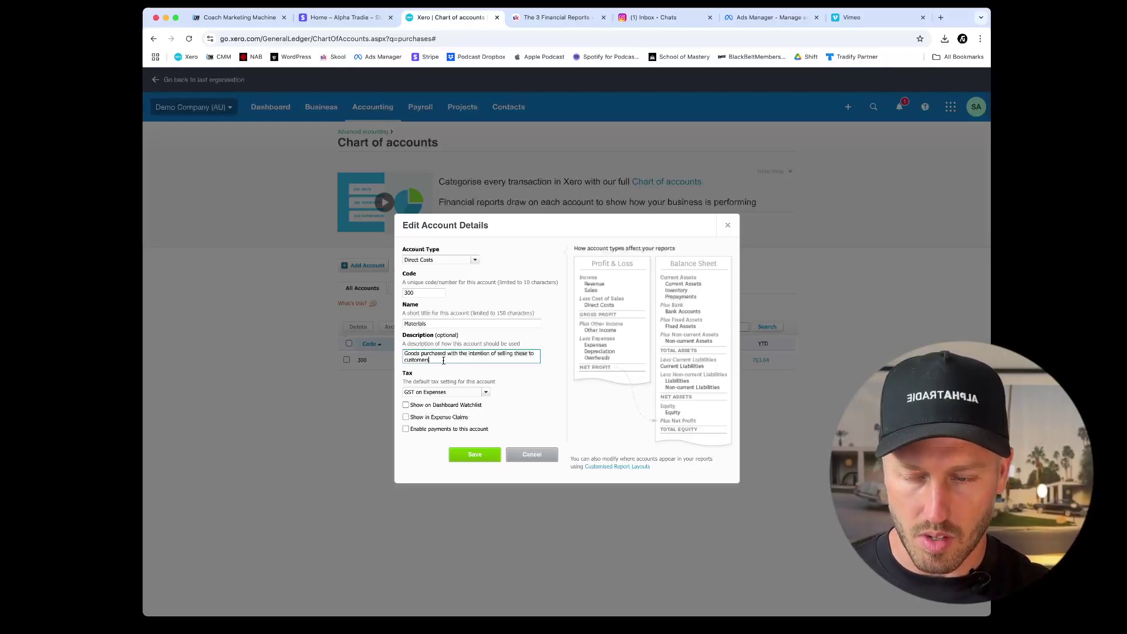
{"action": "double_click", "coordinate": [410, 352]}
{"action": "type", "text": "Materials"}
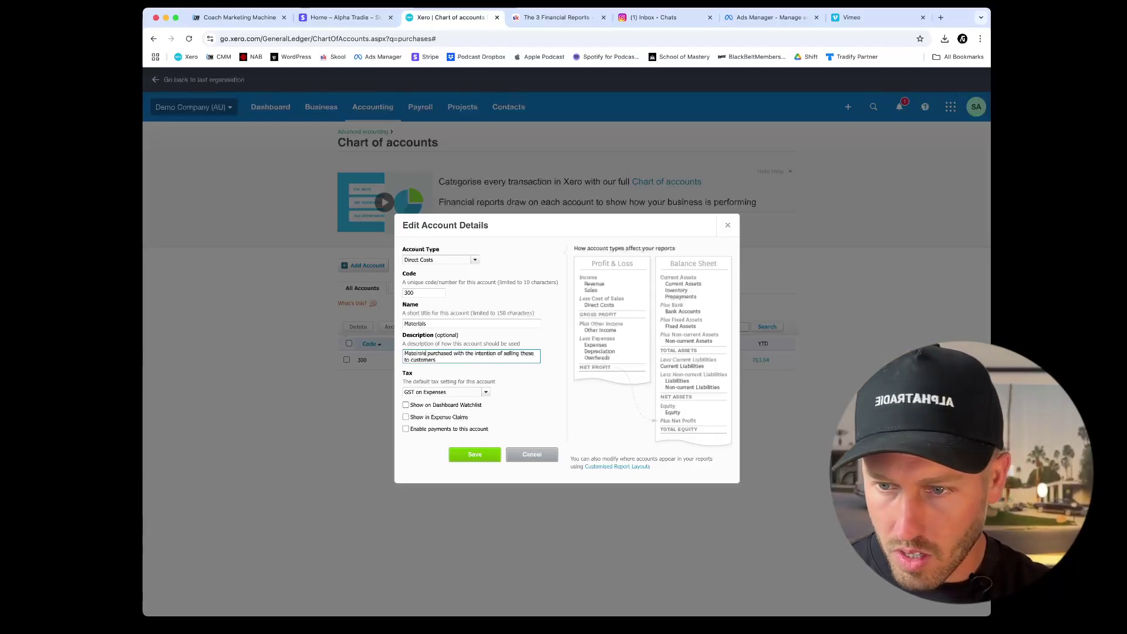
{"action": "type", "text": " & supplie"}
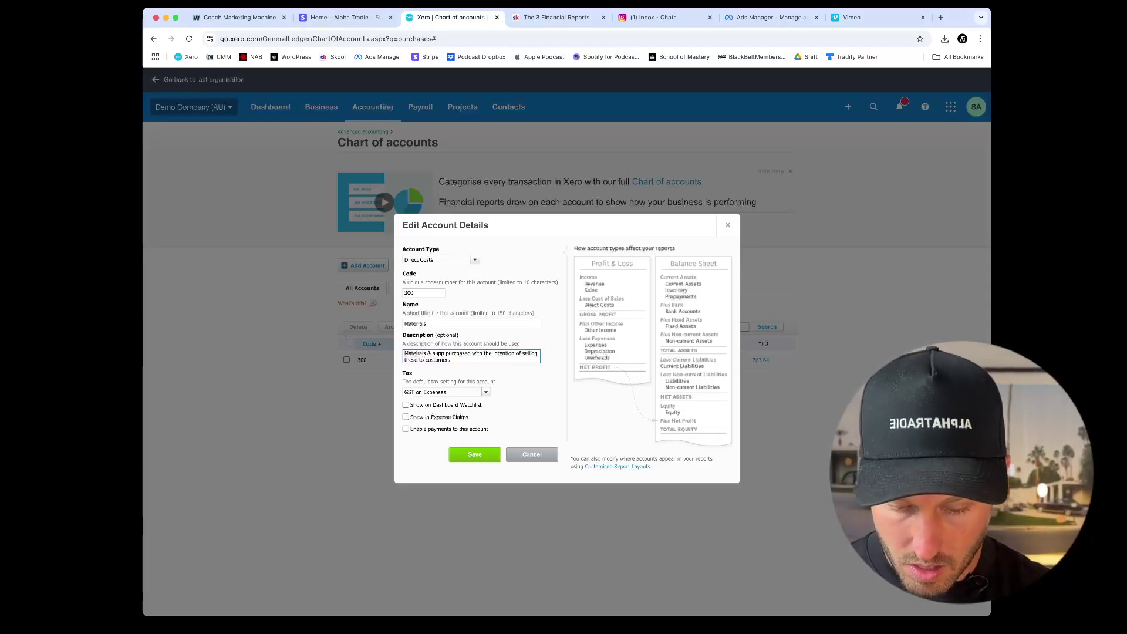
{"action": "type", "text": "s"}
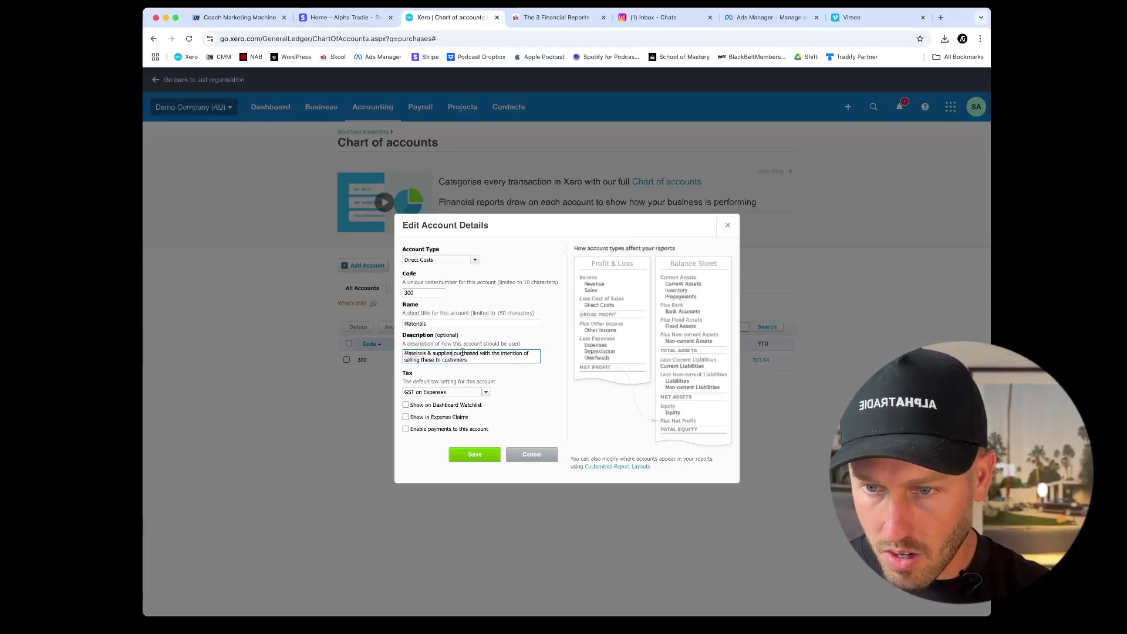
{"action": "double_click", "coordinate": [418, 354]}
{"action": "type", "text": "materials"}
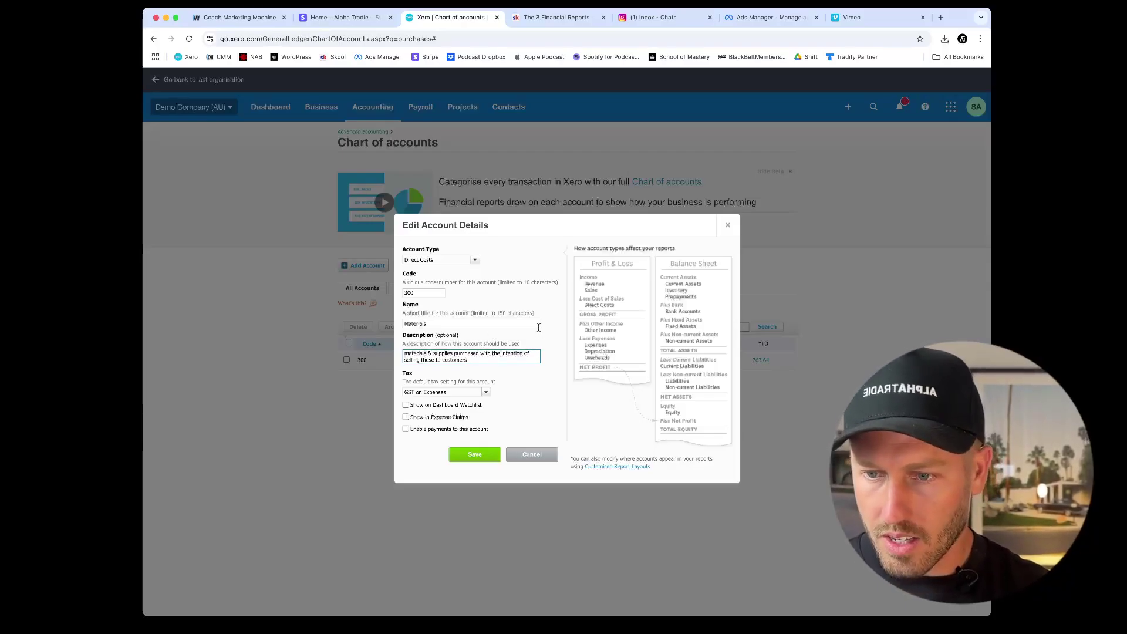
{"action": "left_click", "coordinate": [426, 399]}
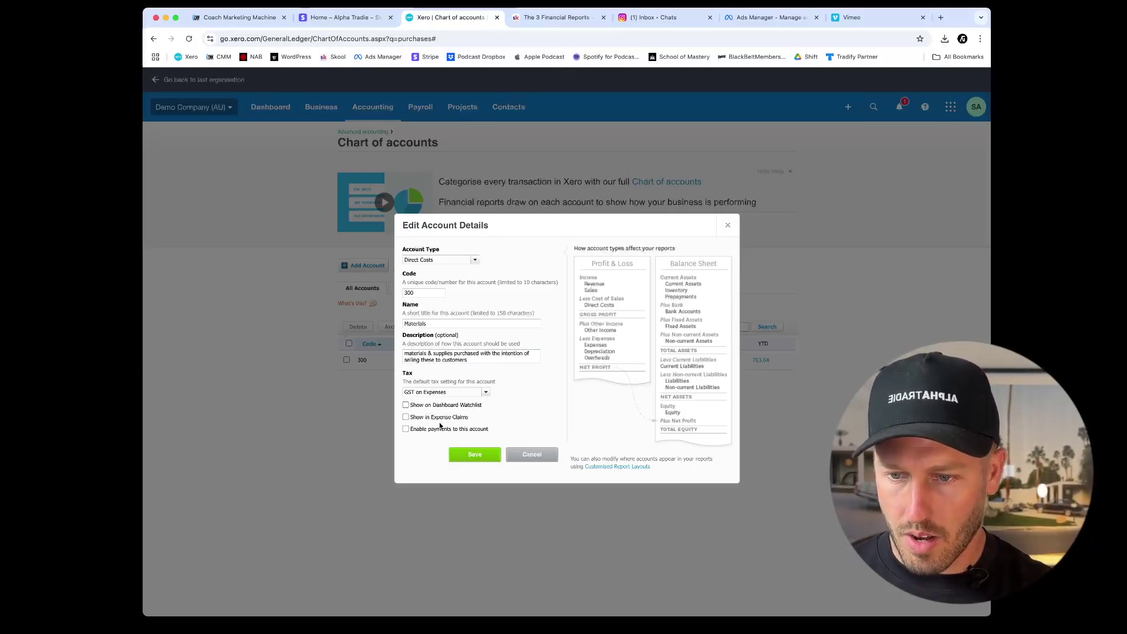
{"action": "left_click", "coordinate": [473, 456]}
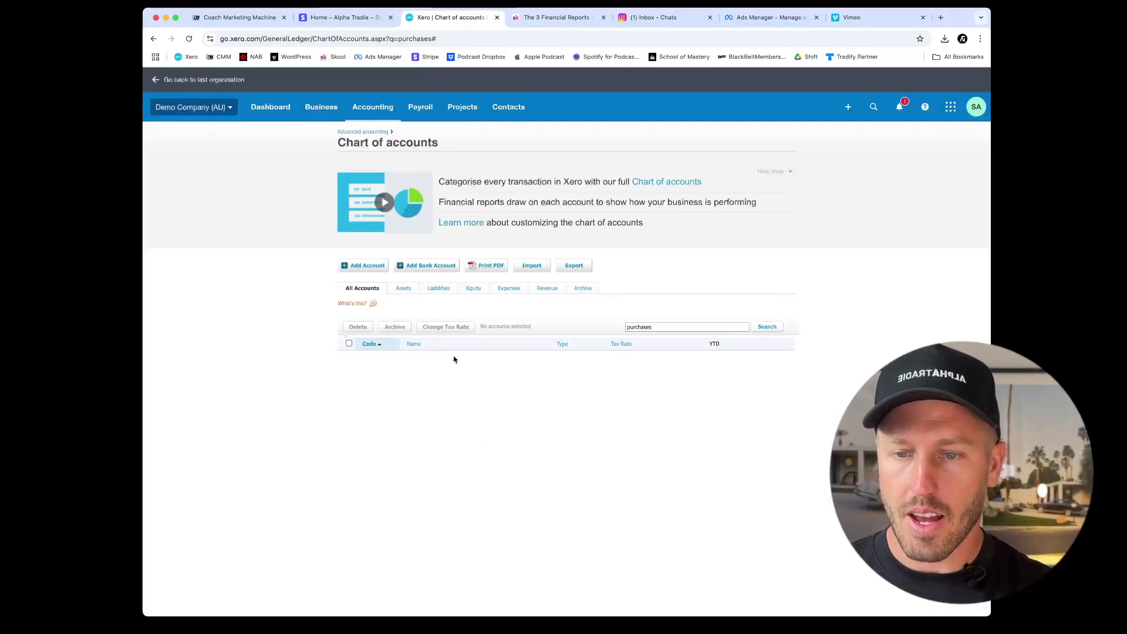
- Return to the Profit and Loss report and check the Cost of Sales and Wages and Salaries lines
{"action": "left_click", "coordinate": [387, 111]}
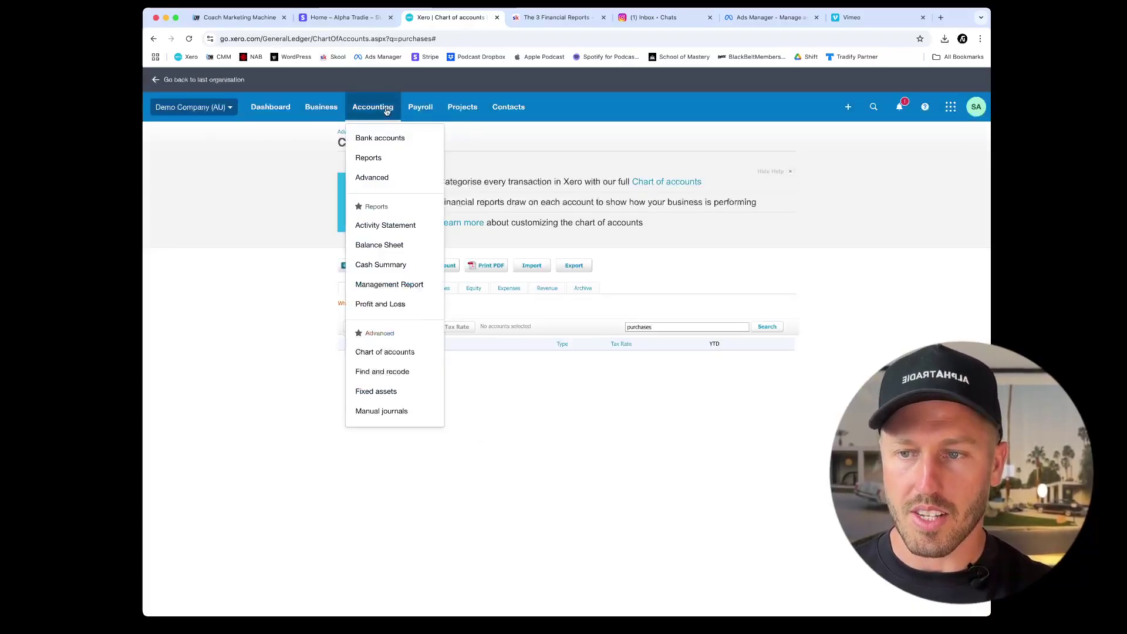
{"action": "left_click", "coordinate": [393, 305]}
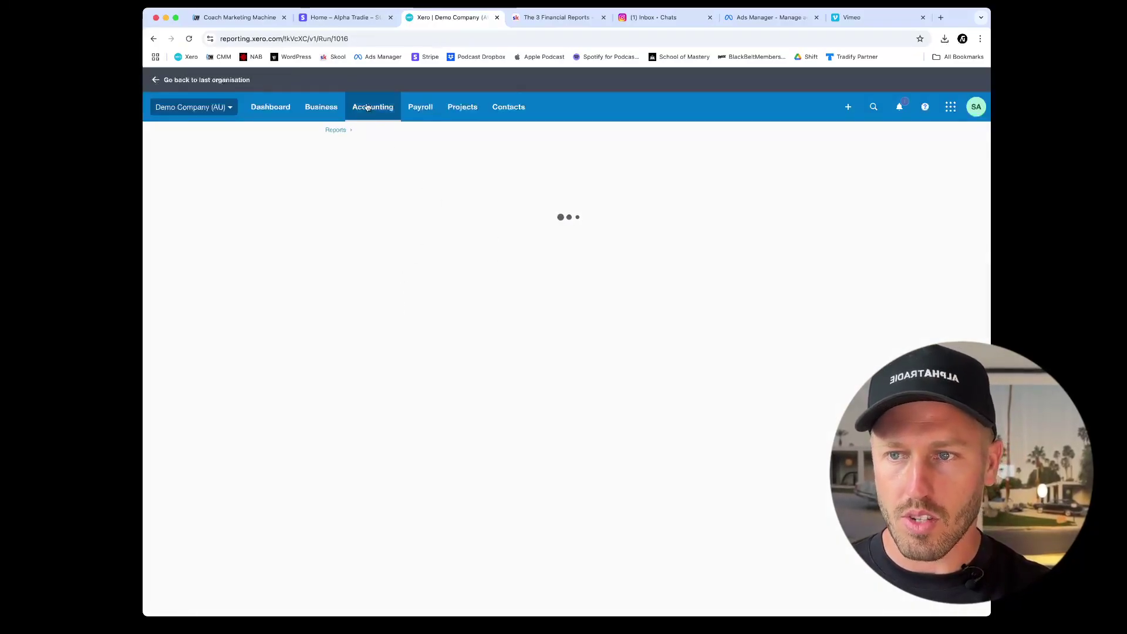
{"action": "scroll", "coordinate": [413, 335], "scroll_direction": "down", "scroll_amount": 2}
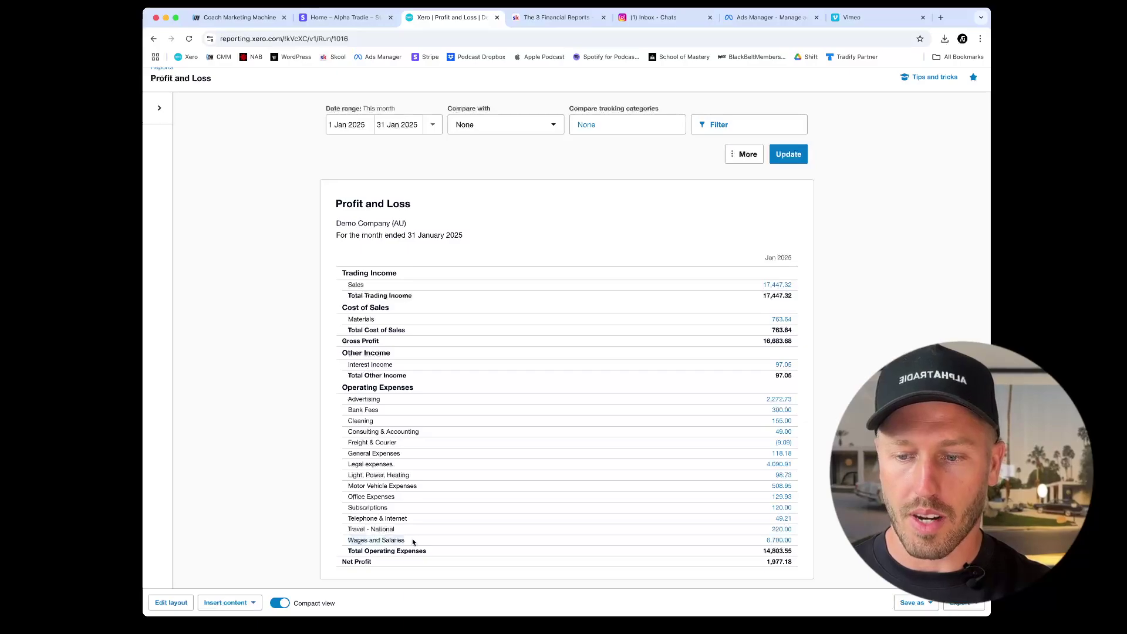
{"action": "scroll", "coordinate": [517, 235], "scroll_direction": "up", "scroll_amount": 2}
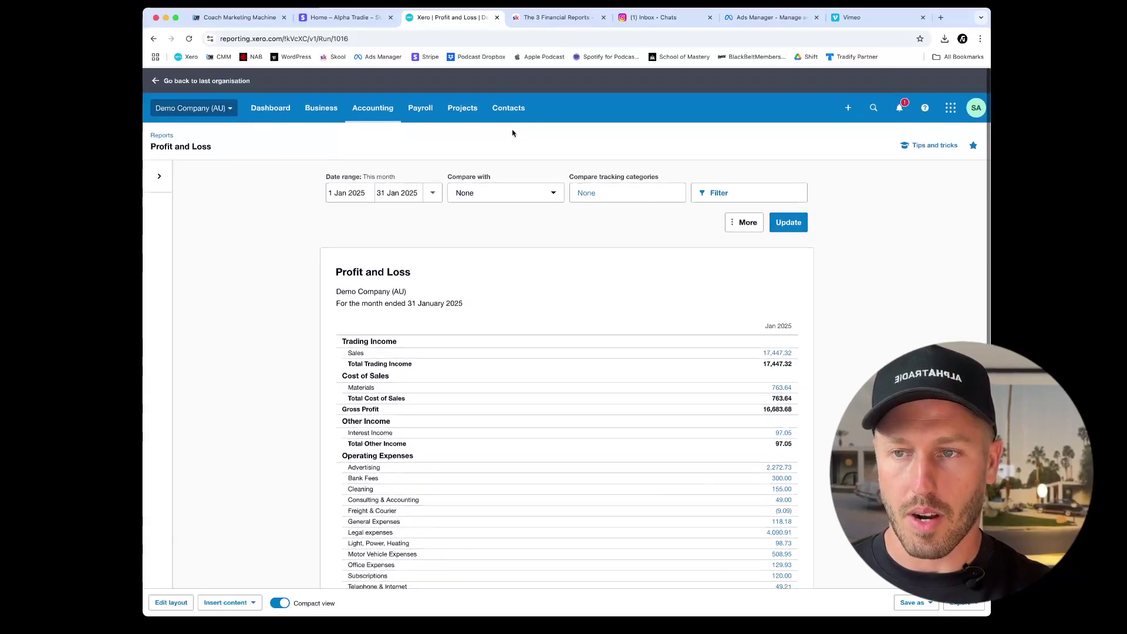
- Go back to the chart of accounts and search it for "wag"
{"action": "left_click", "coordinate": [369, 107]}
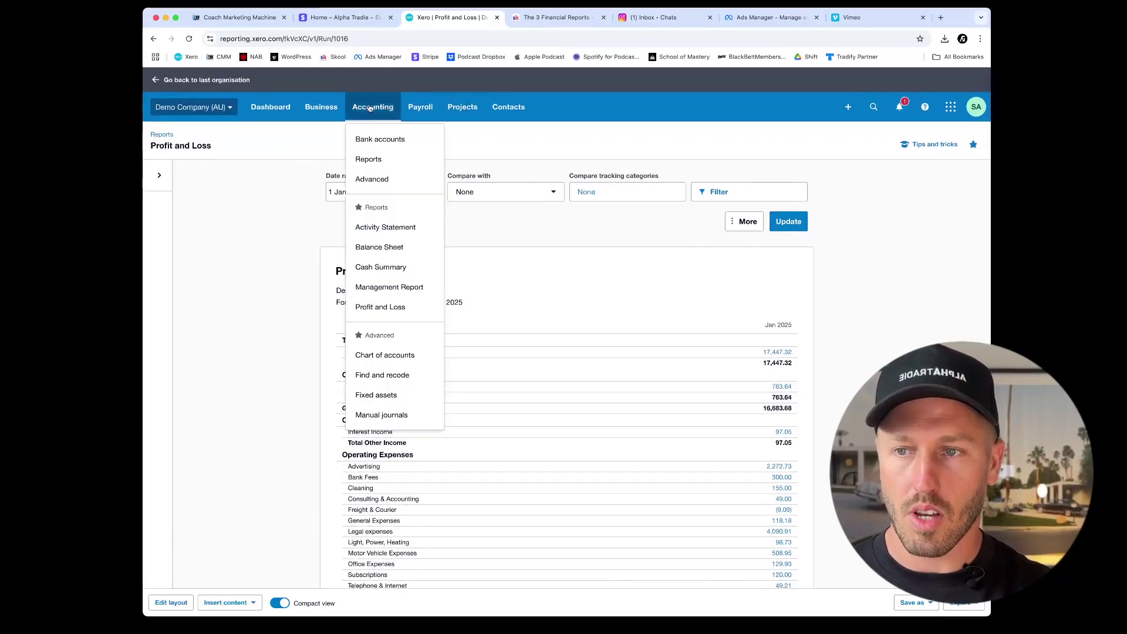
{"action": "left_click", "coordinate": [399, 356]}
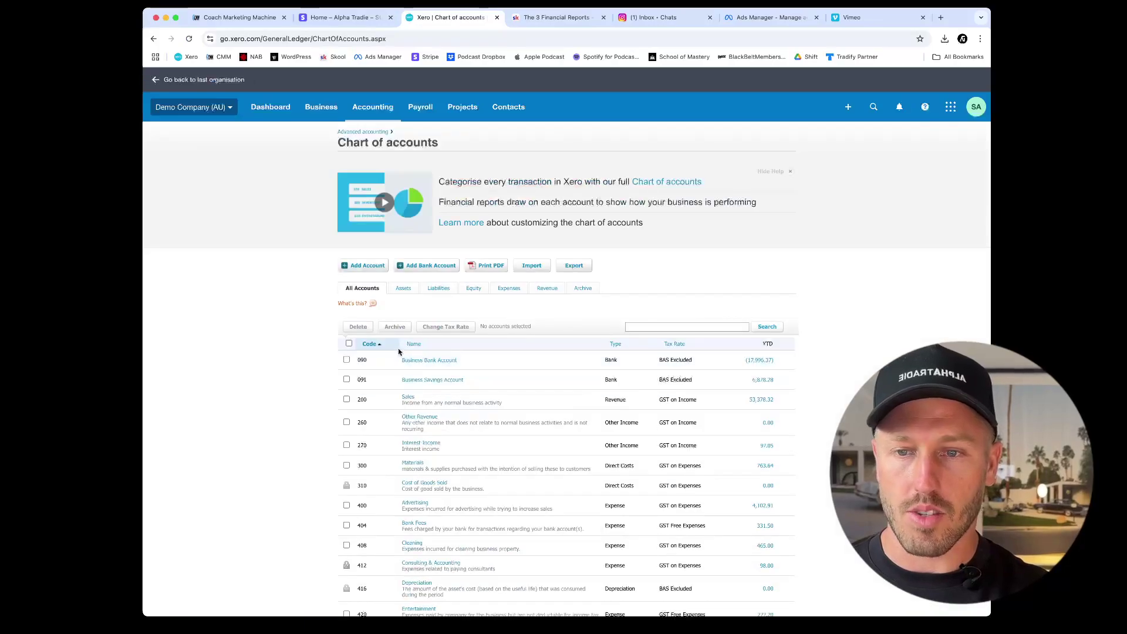
{"action": "left_click", "coordinate": [629, 327]}
{"action": "type", "text": "wa"}
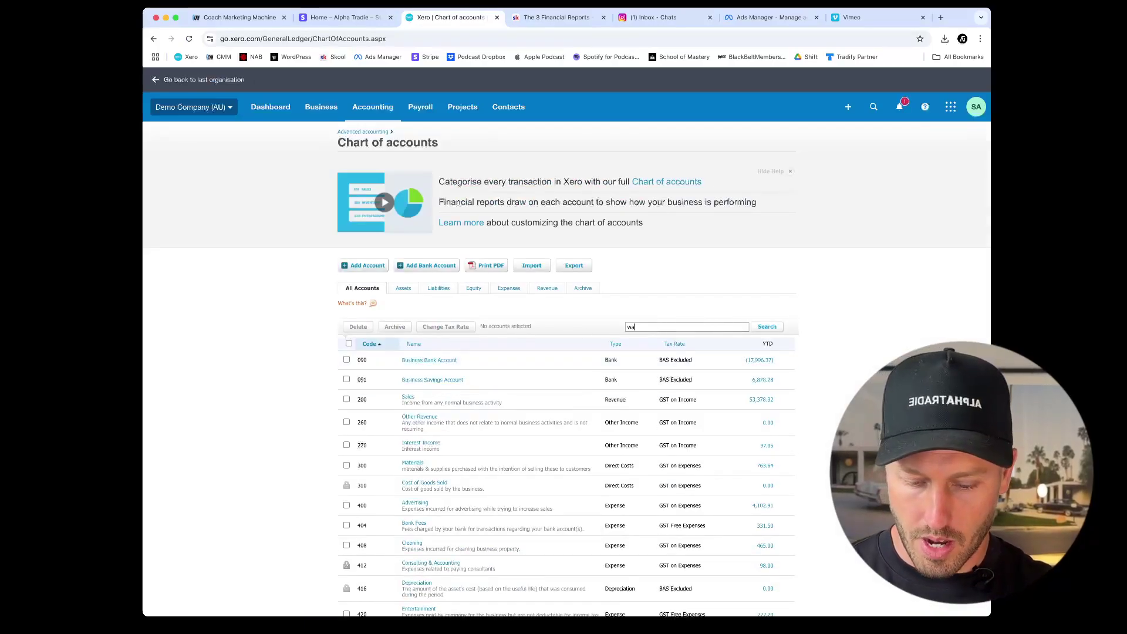
{"action": "type", "text": "g"}
{"action": "key", "text": "Return"}
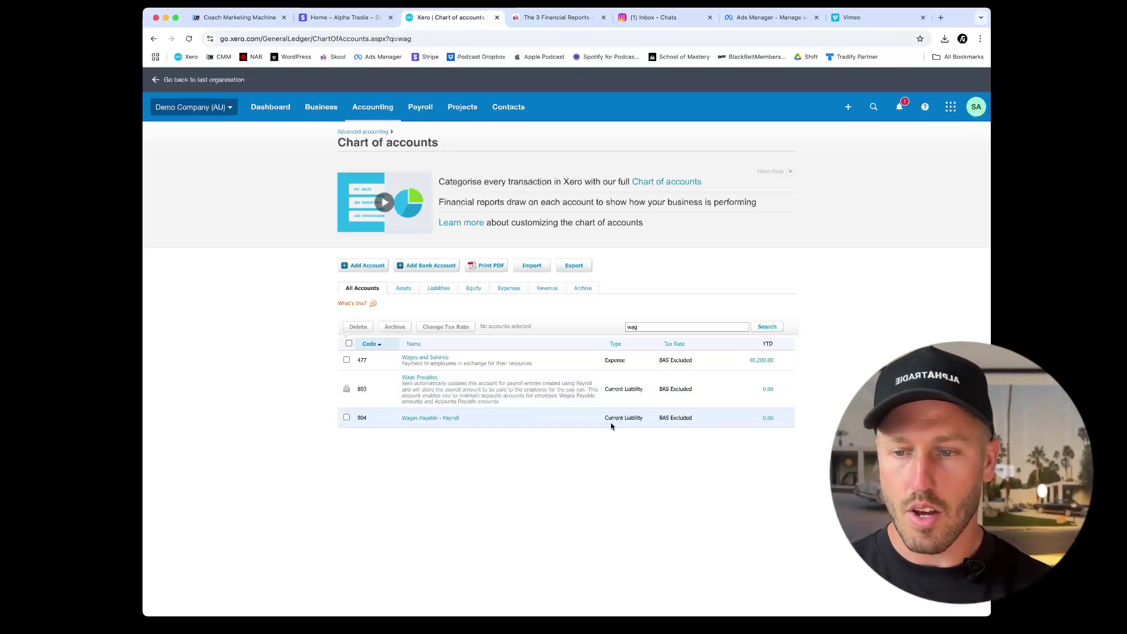
- Open the Wages and Salaries account's details and rename it to "Wages and Salaries - Billable"
{"action": "left_click", "coordinate": [420, 359]}
{"action": "left_click", "coordinate": [463, 323]}
{"action": "type", "text": "- "}
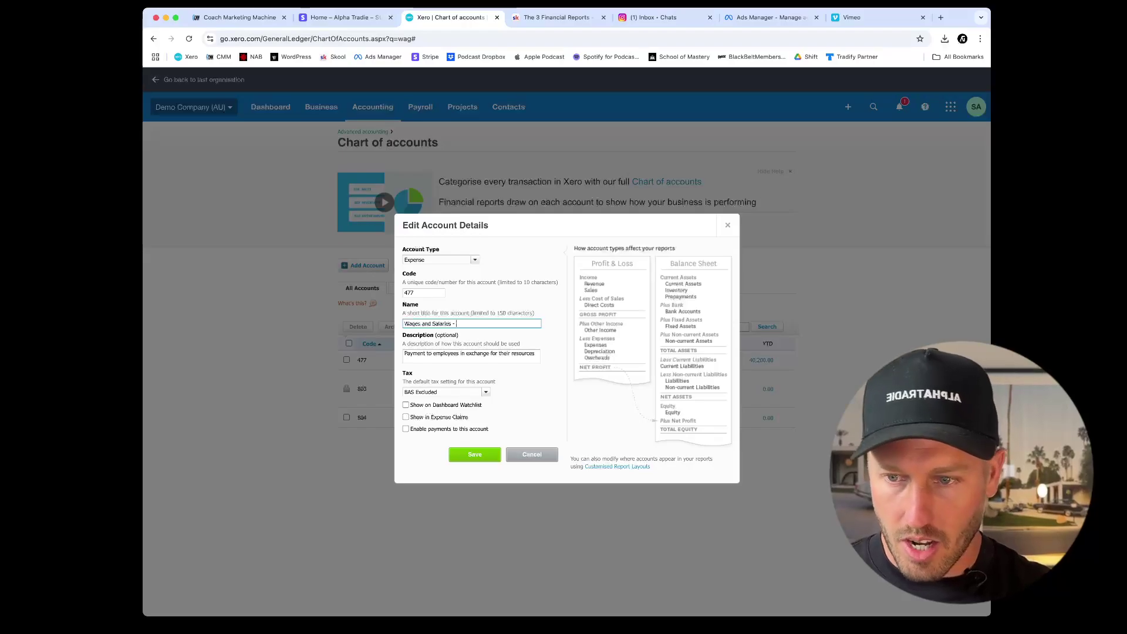
{"action": "type", "text": "Billable"}
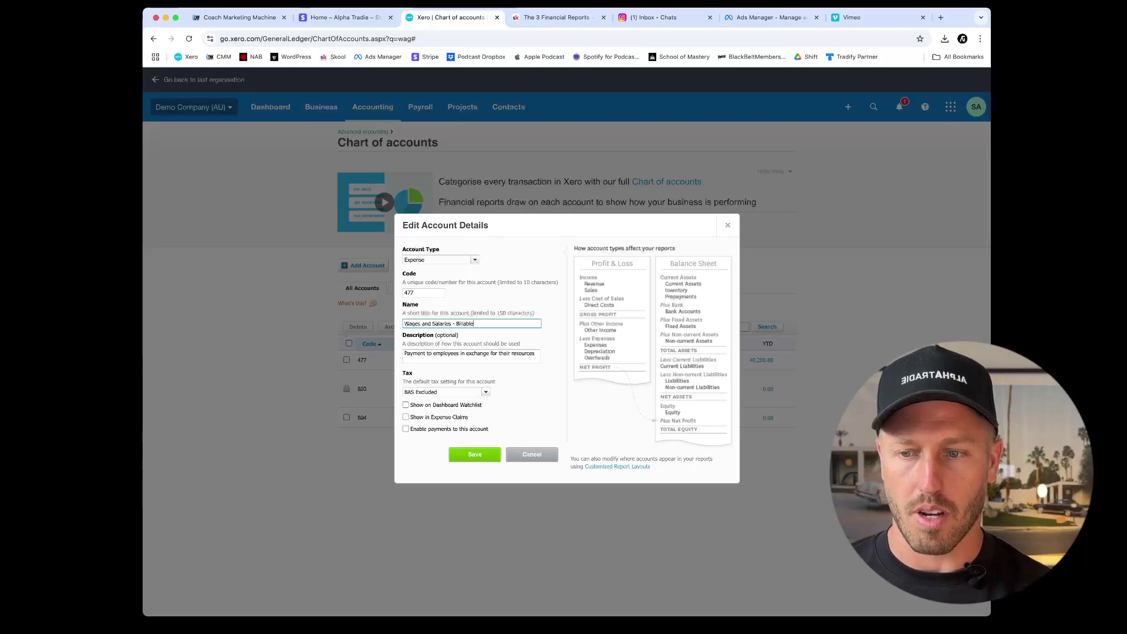
{"action": "left_click", "coordinate": [484, 324]}
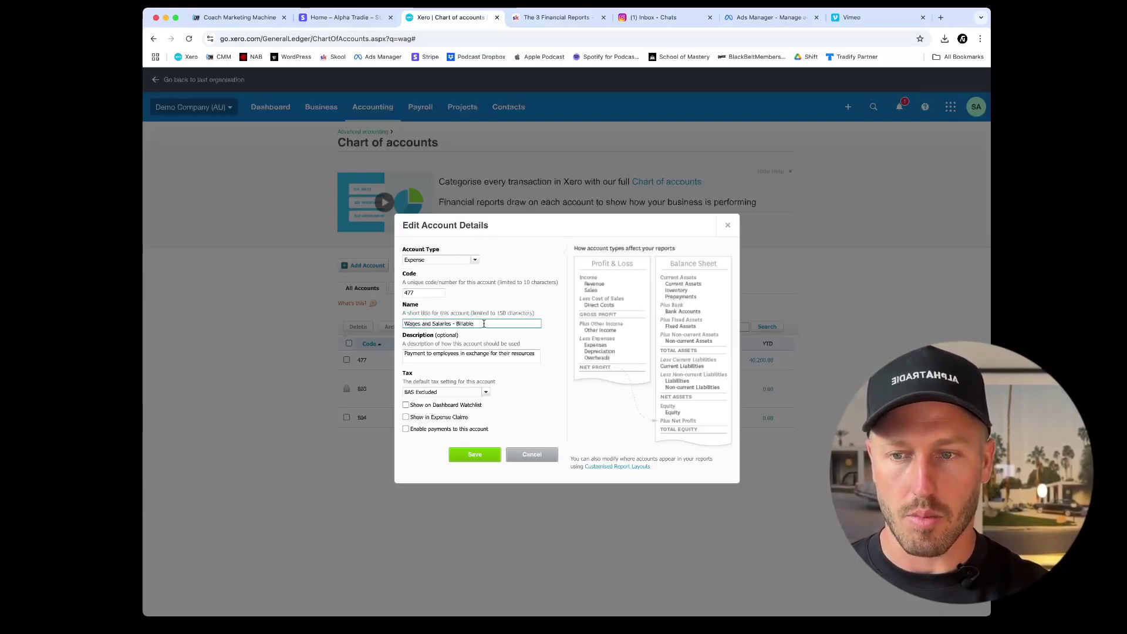
- Change the wages account's type to Direct Costs
{"action": "left_click", "coordinate": [421, 260]}
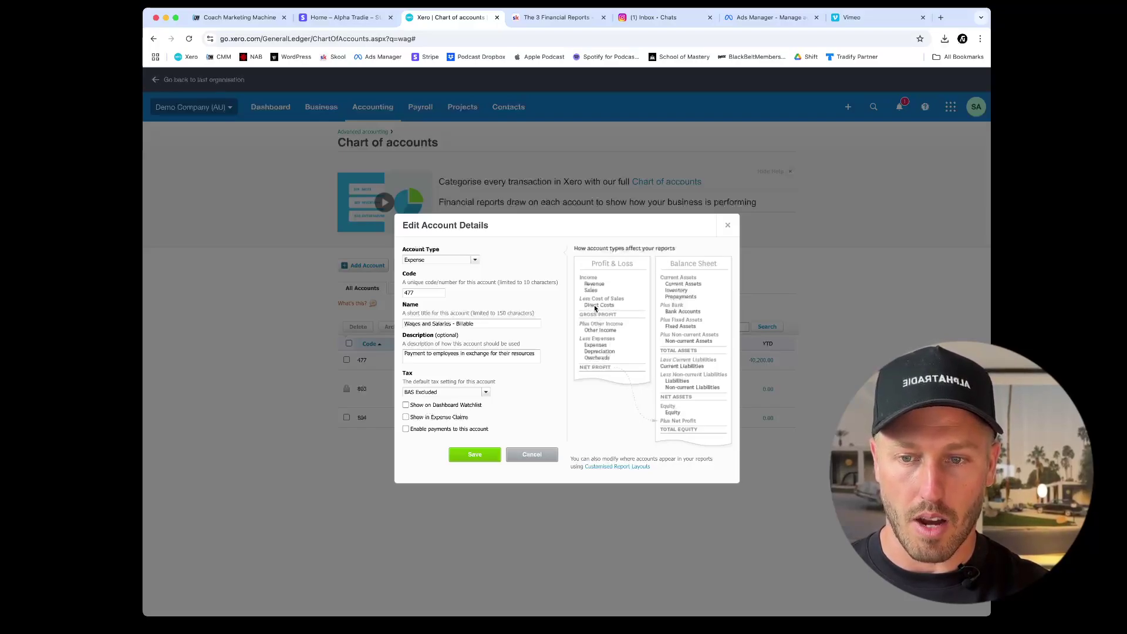
{"action": "left_click", "coordinate": [474, 260]}
{"action": "scroll", "coordinate": [458, 301], "scroll_direction": "down", "scroll_amount": 5}
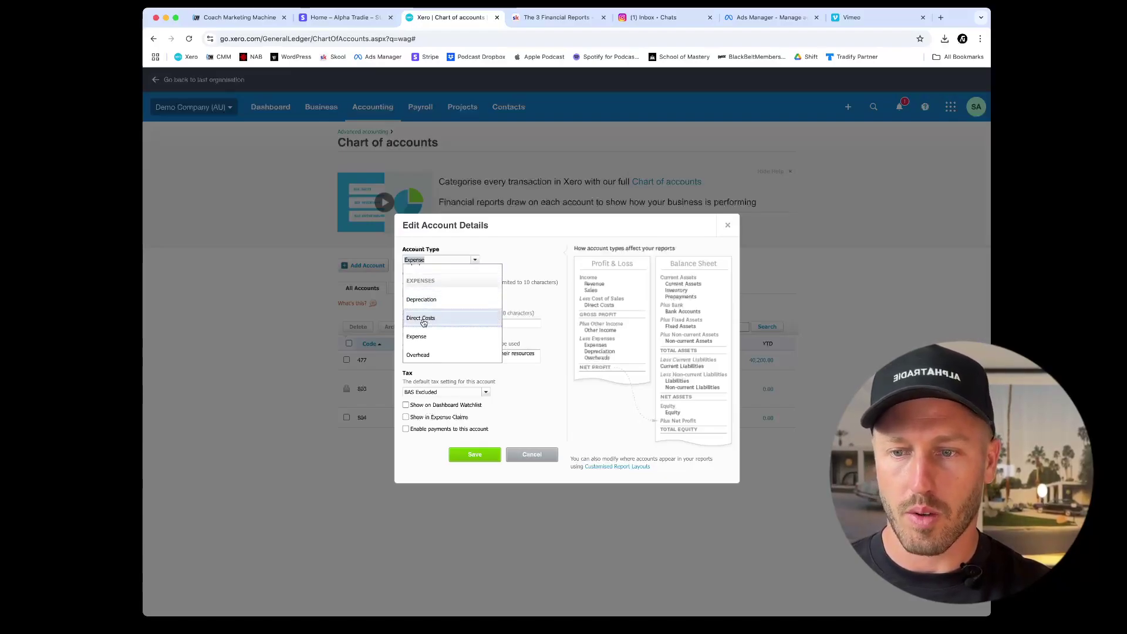
{"action": "left_click", "coordinate": [429, 322]}
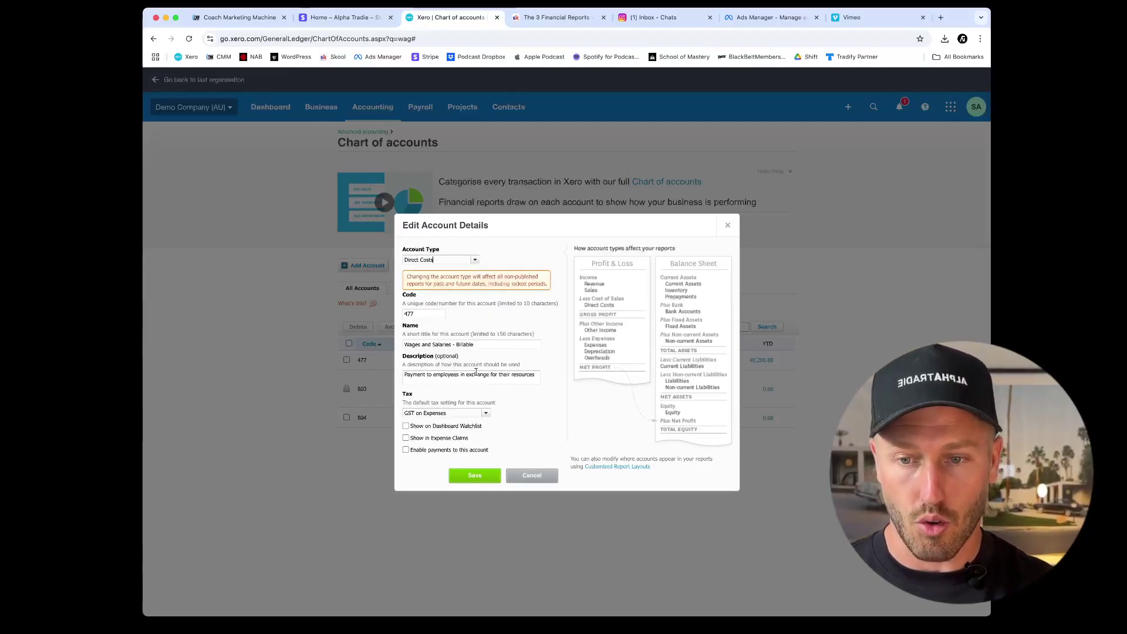
- Insert "billable" before "employees" in the wages account's description and save the account
{"action": "left_click", "coordinate": [408, 376]}
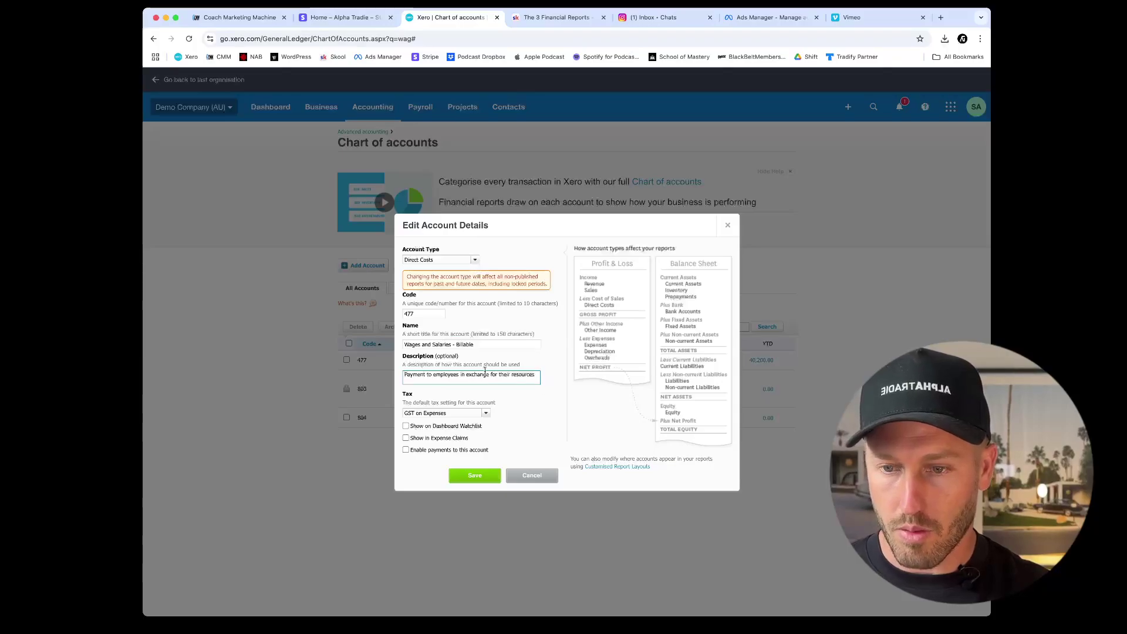
{"action": "left_click", "coordinate": [434, 374]}
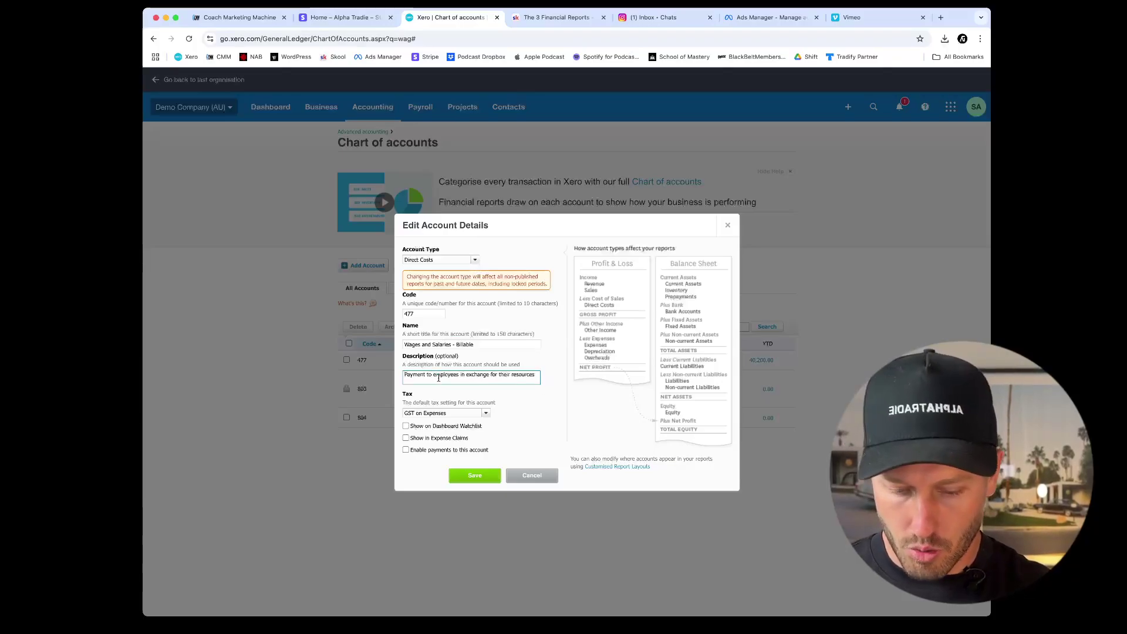
{"action": "type", "text": "billable"}
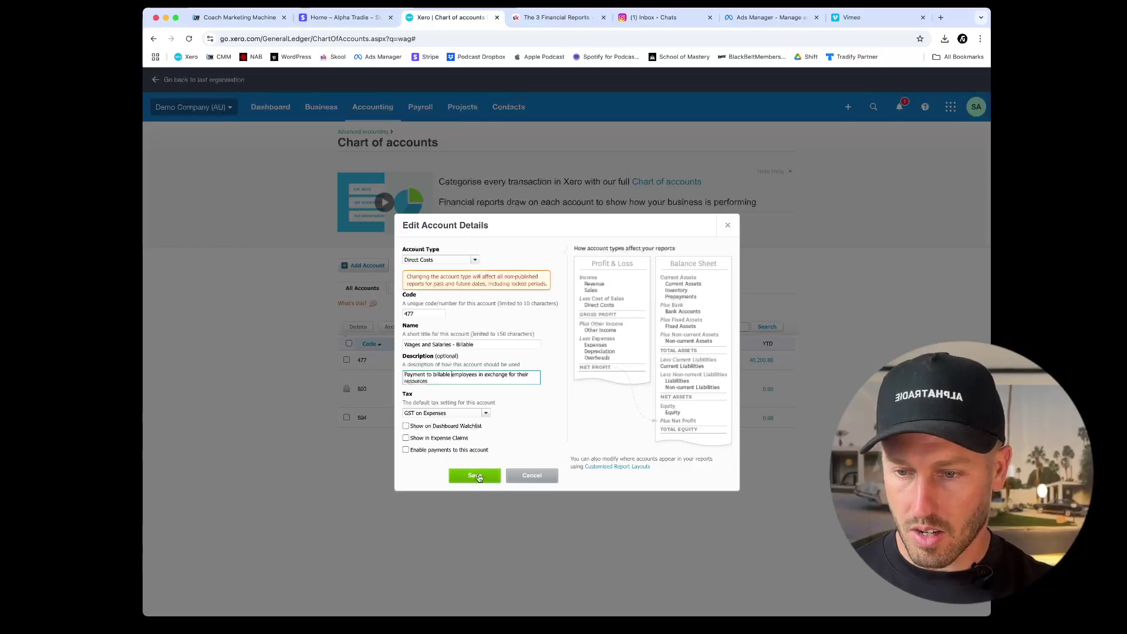
{"action": "left_click", "coordinate": [473, 477]}
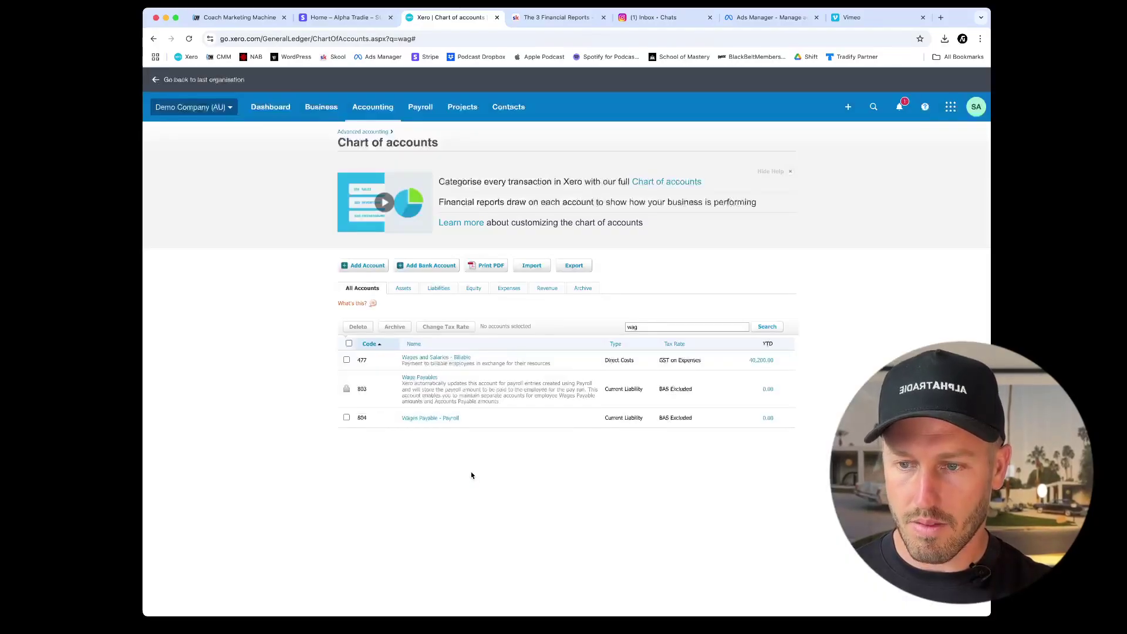
- Open the Profit and Loss report, add the percentage of trading income, and check the Gross Profit percentage
{"action": "left_click", "coordinate": [373, 108]}
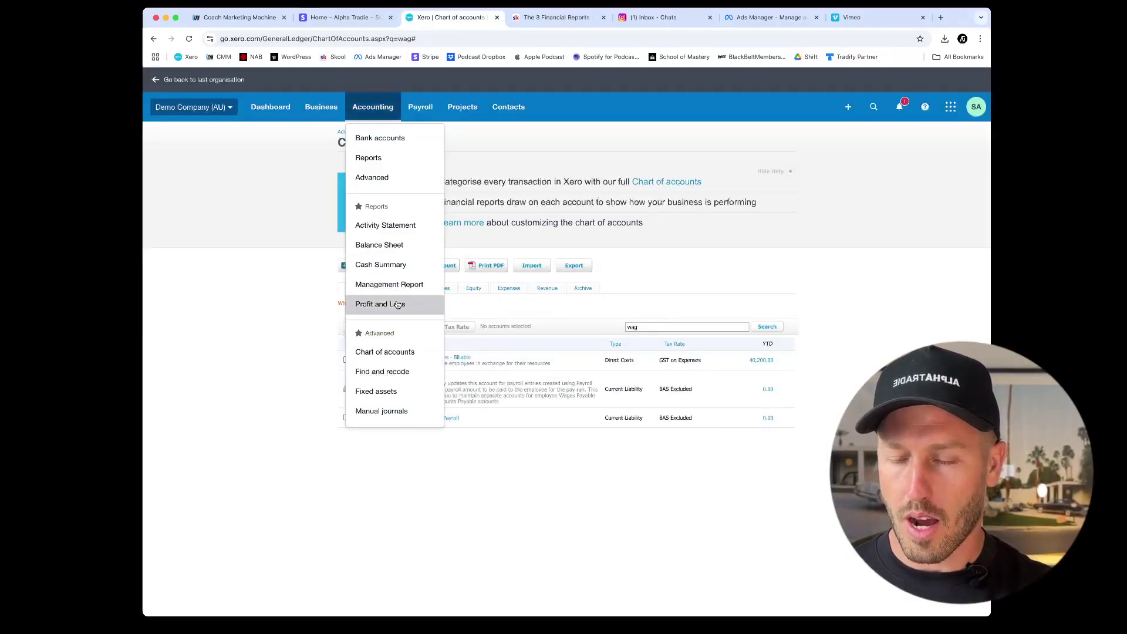
{"action": "left_click", "coordinate": [390, 304]}
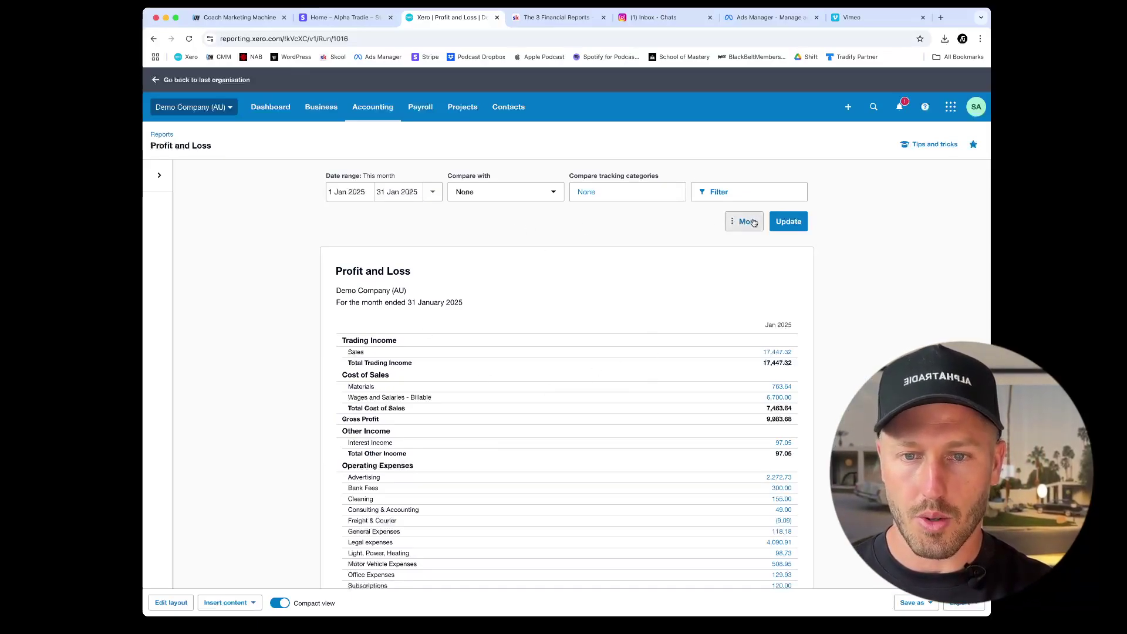
{"action": "left_click", "coordinate": [733, 224]}
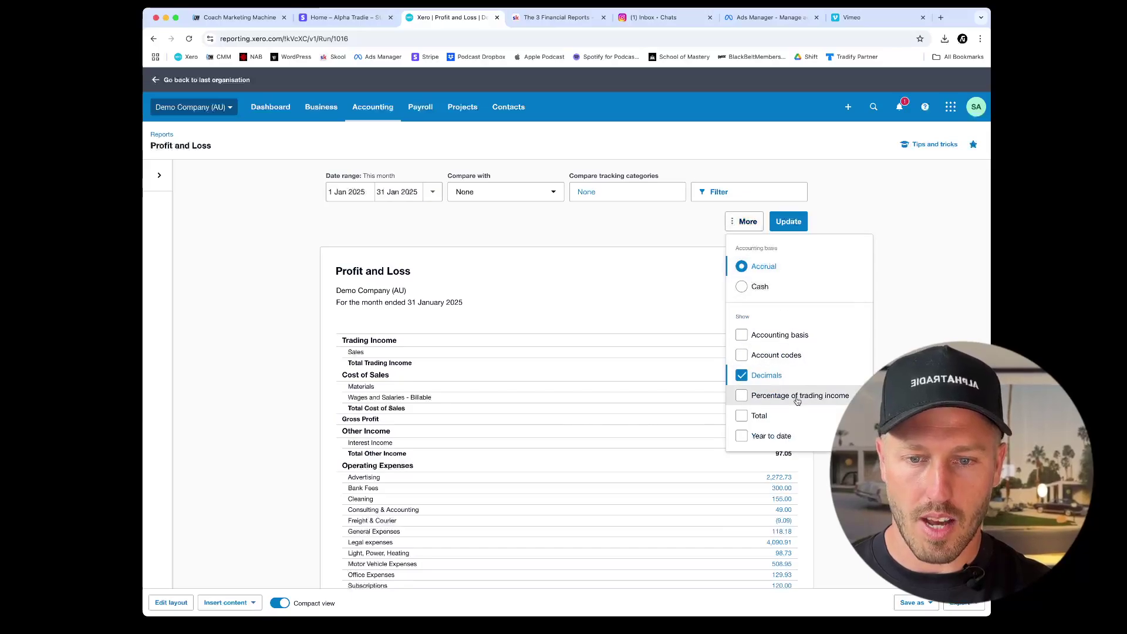
{"action": "left_click", "coordinate": [786, 396]}
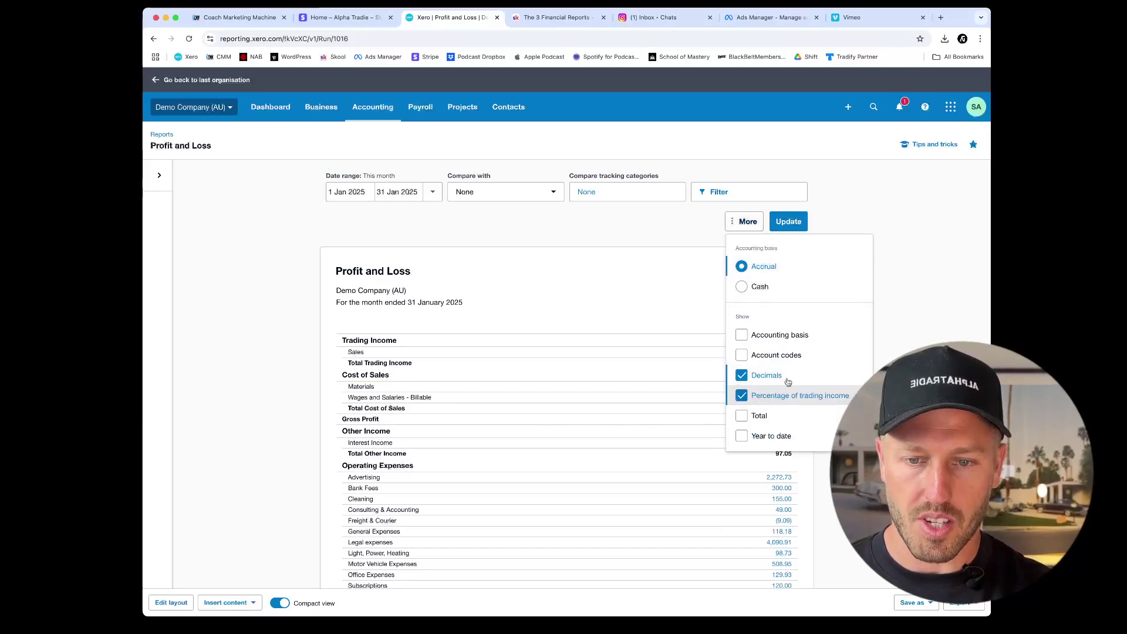
{"action": "left_click", "coordinate": [788, 229]}
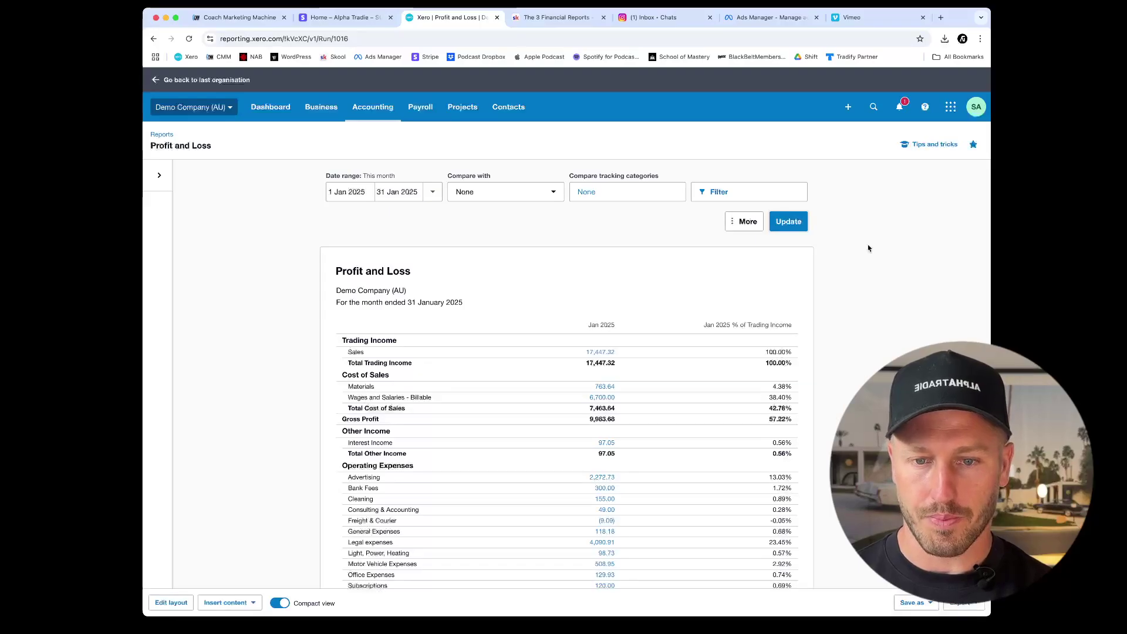
{"action": "left_click_drag", "start_coordinate": [769, 419], "coordinate": [791, 416]}
{"action": "left_click", "coordinate": [813, 419]}
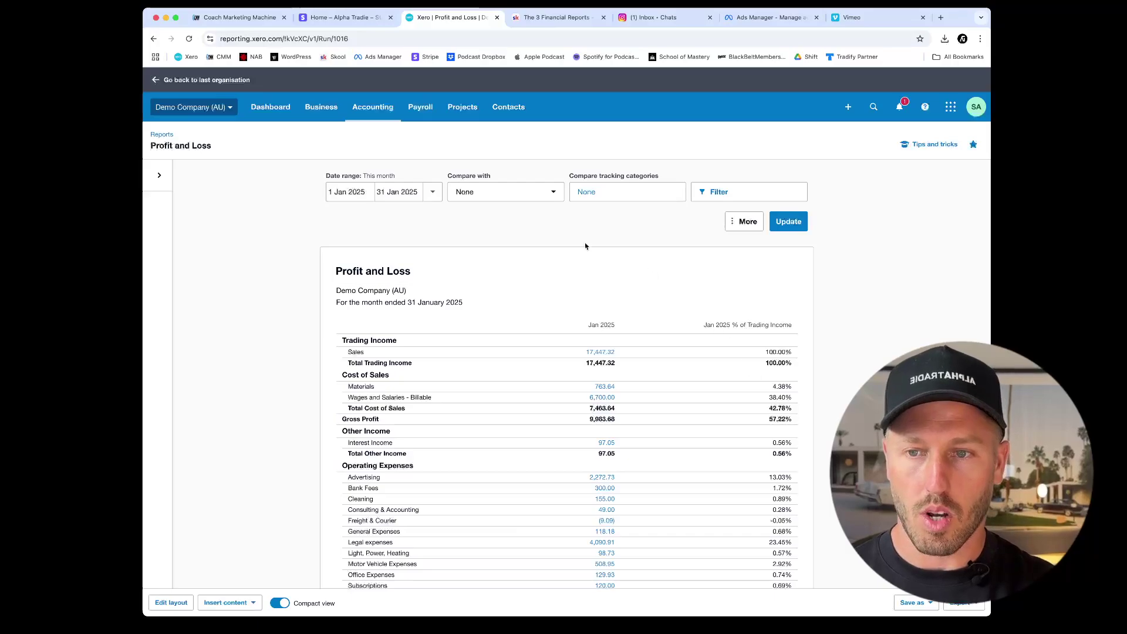
- Set the Profit and Loss report to compare with 1 month and update it
{"action": "left_click", "coordinate": [545, 197]}
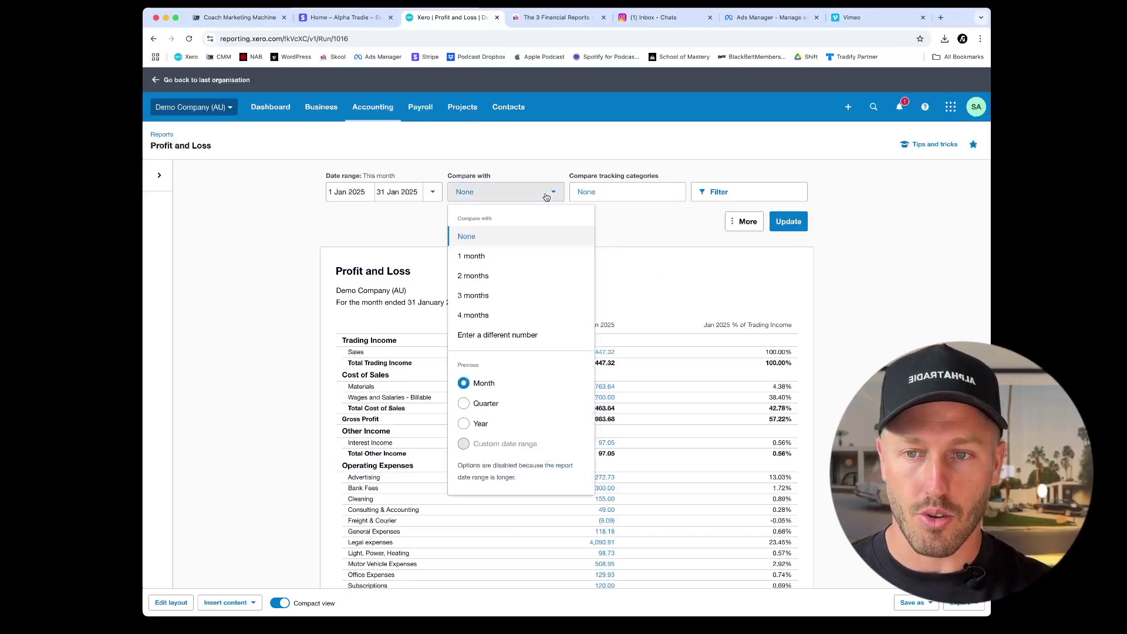
{"action": "left_click", "coordinate": [517, 261]}
{"action": "left_click", "coordinate": [798, 228]}
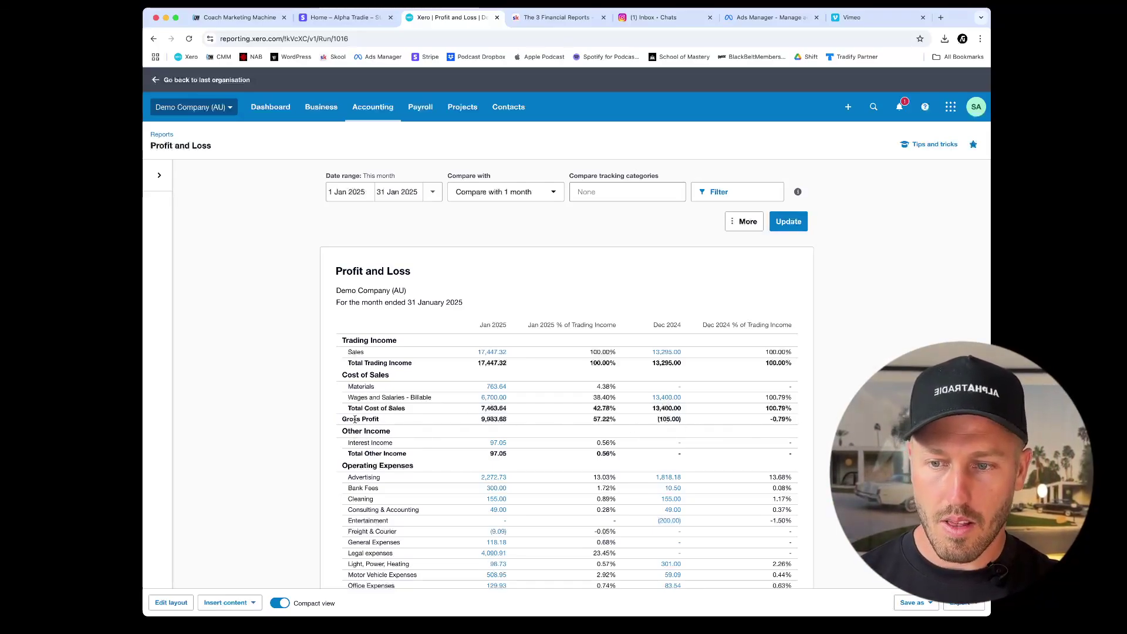
- Compare the January 2025 and December 2024 figures for gross profit, sales, and billable wages
{"action": "left_click_drag", "start_coordinate": [356, 418], "coordinate": [420, 418]}
{"action": "left_click_drag", "start_coordinate": [616, 418], "coordinate": [589, 423]}
{"action": "left_click", "coordinate": [611, 418]}
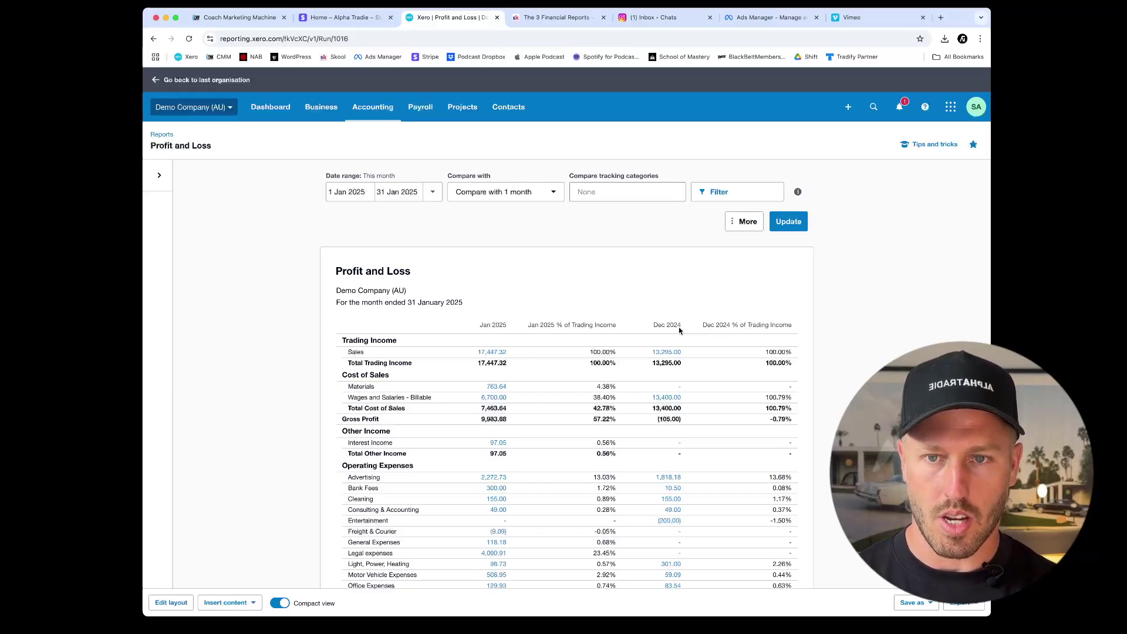
{"action": "left_click_drag", "start_coordinate": [701, 398], "coordinate": [653, 393]}
{"action": "double_click", "coordinate": [690, 352]}
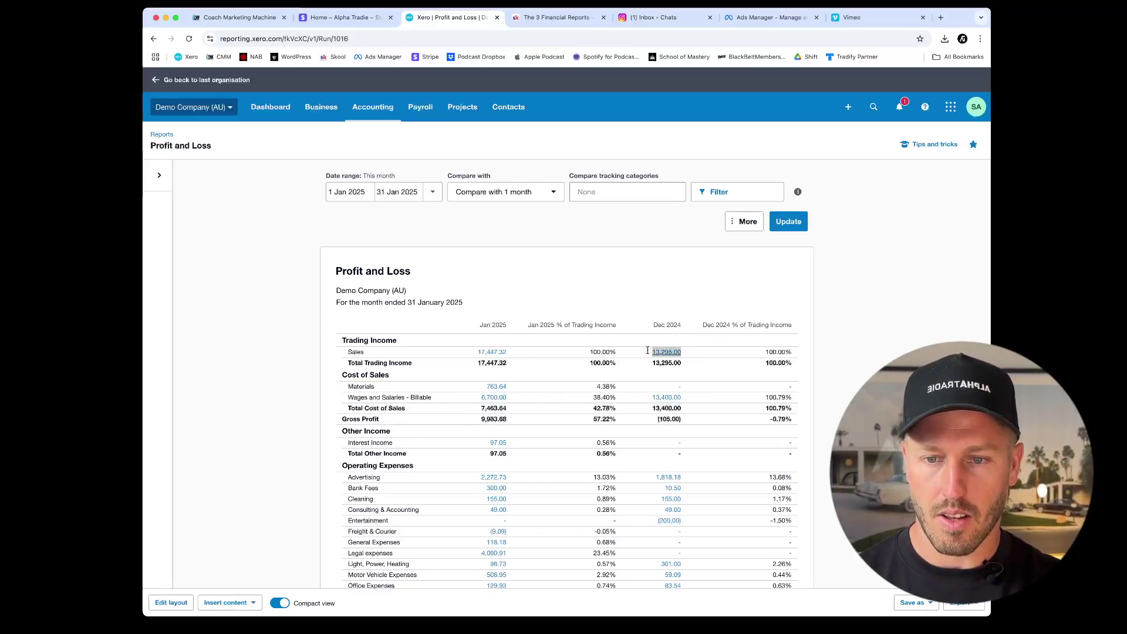
{"action": "left_click", "coordinate": [706, 356]}
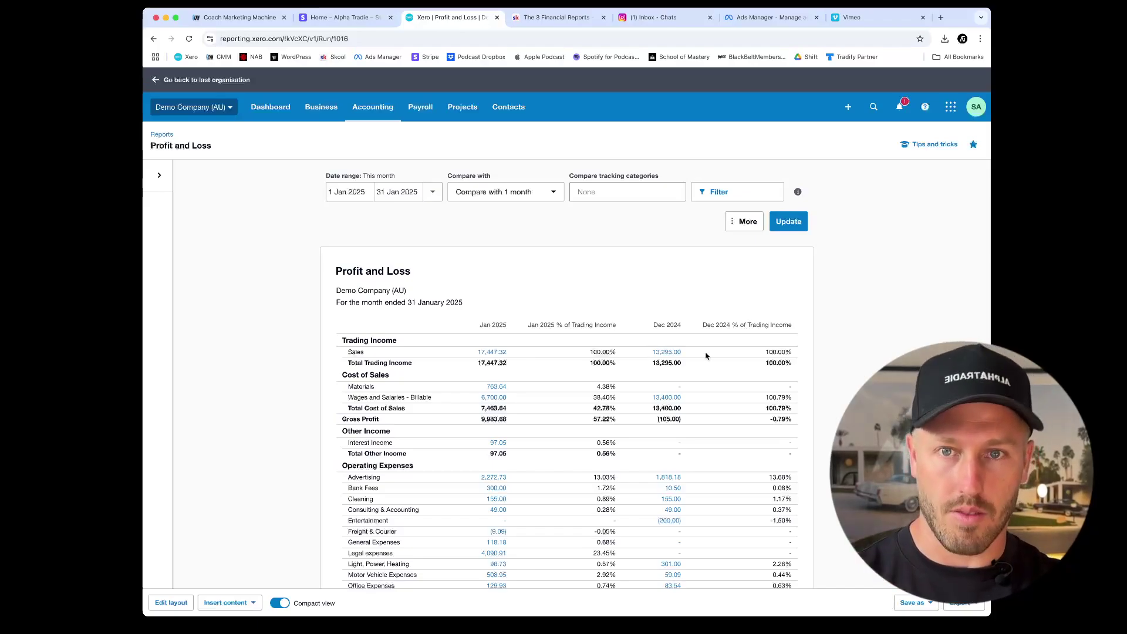
{"action": "double_click", "coordinate": [706, 355]}
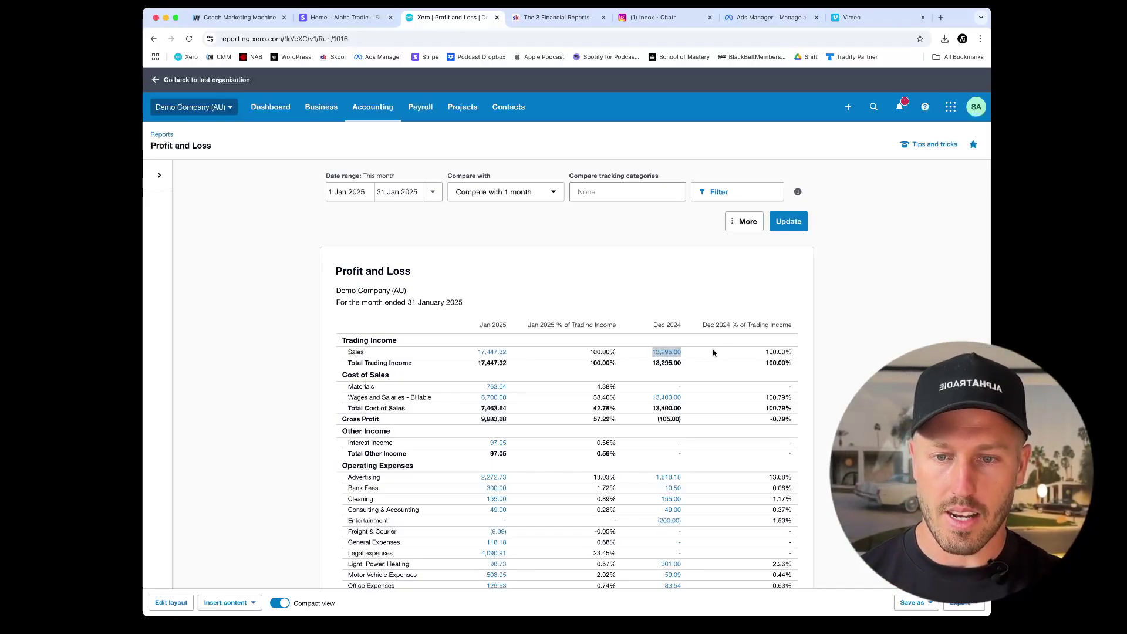
{"action": "left_click_drag", "start_coordinate": [697, 355], "coordinate": [650, 352]}
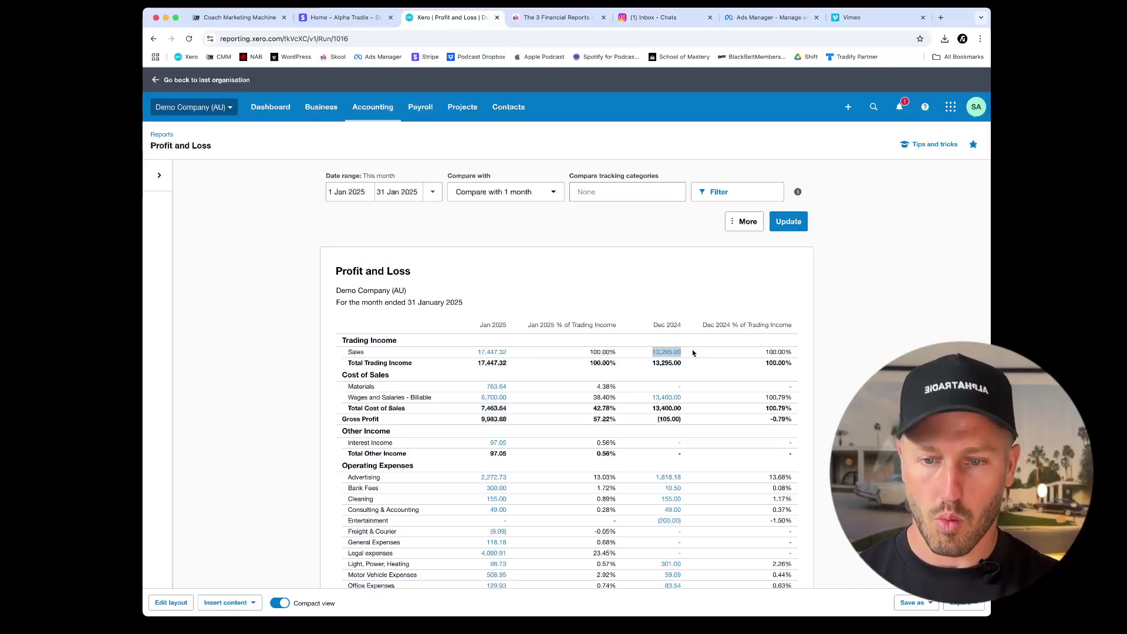
{"action": "left_click", "coordinate": [695, 406]}
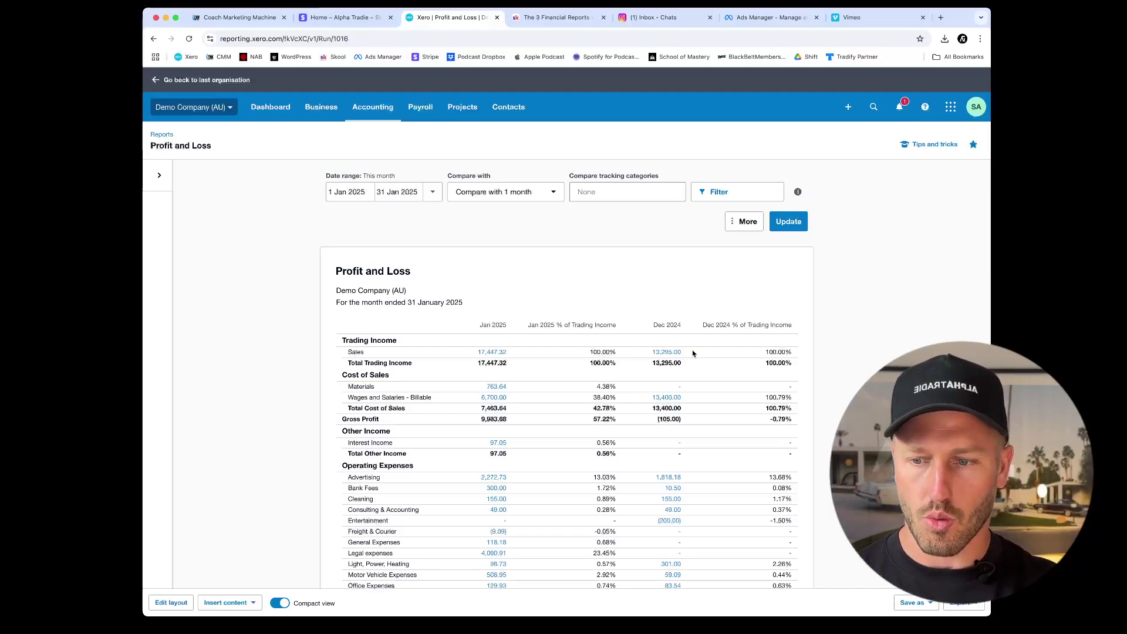
{"action": "scroll", "coordinate": [734, 341], "scroll_direction": "down", "scroll_amount": 3}
{"action": "scroll", "coordinate": [789, 327], "scroll_direction": "up", "scroll_amount": 3}
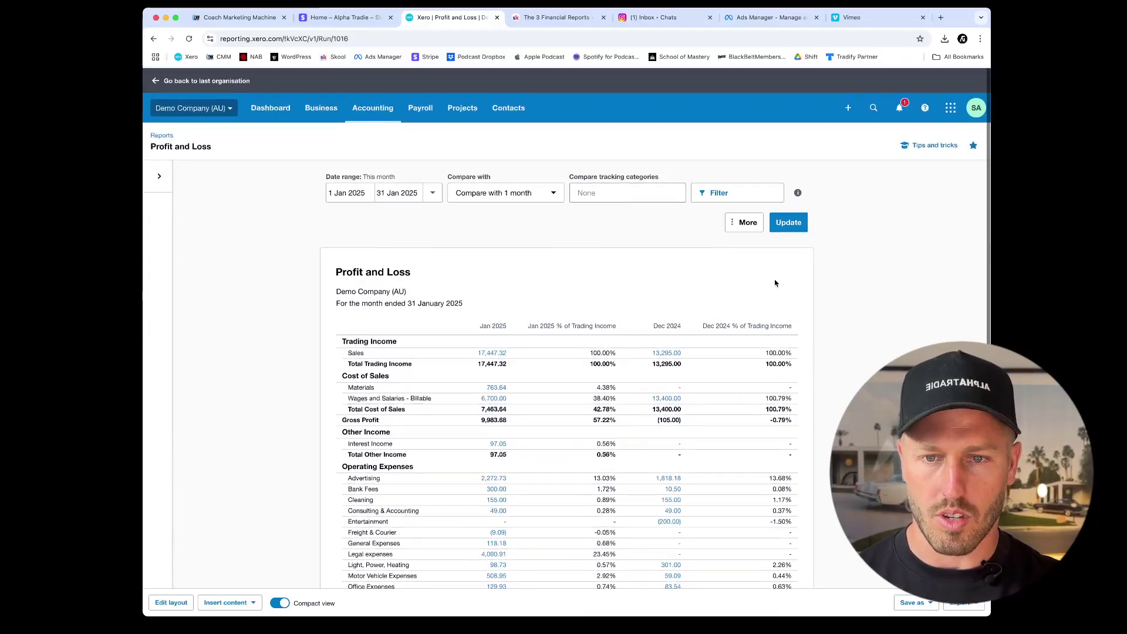
- Remove the percentage of trading income from the report and review the Operating Expenses section
{"action": "left_click", "coordinate": [744, 222]}
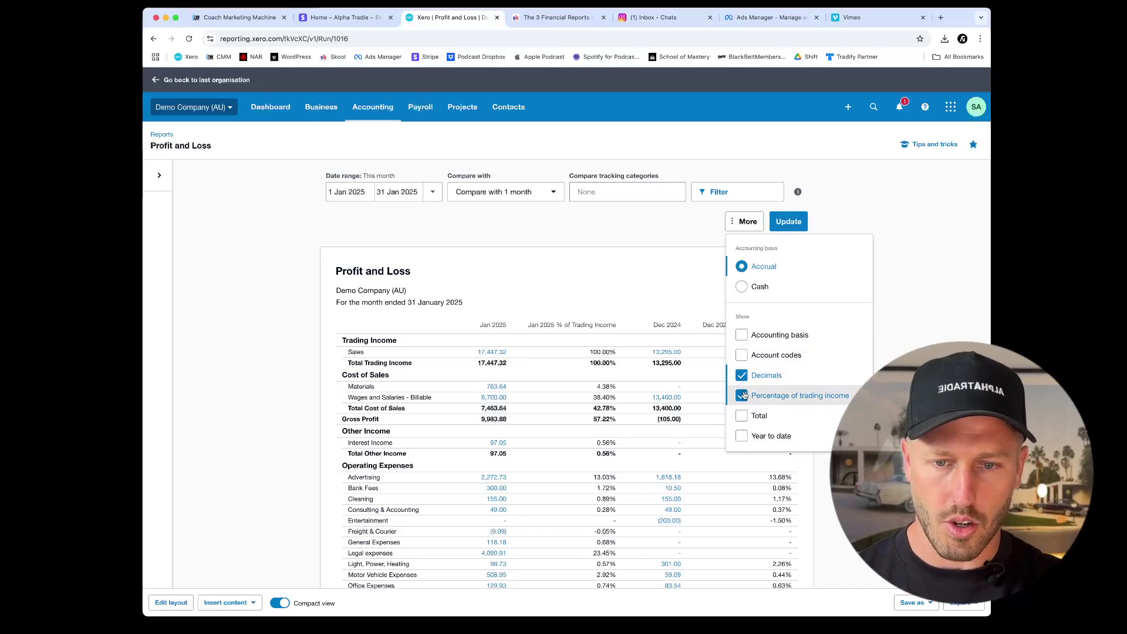
{"action": "left_click", "coordinate": [788, 221]}
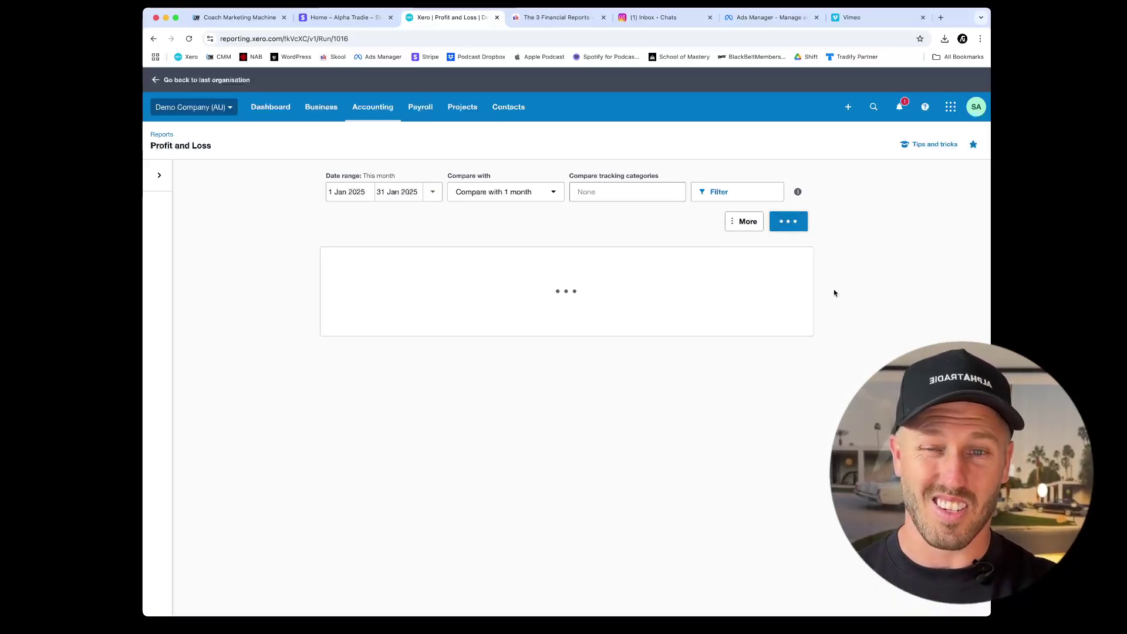
{"action": "scroll", "coordinate": [834, 292], "scroll_direction": "down", "scroll_amount": 3}
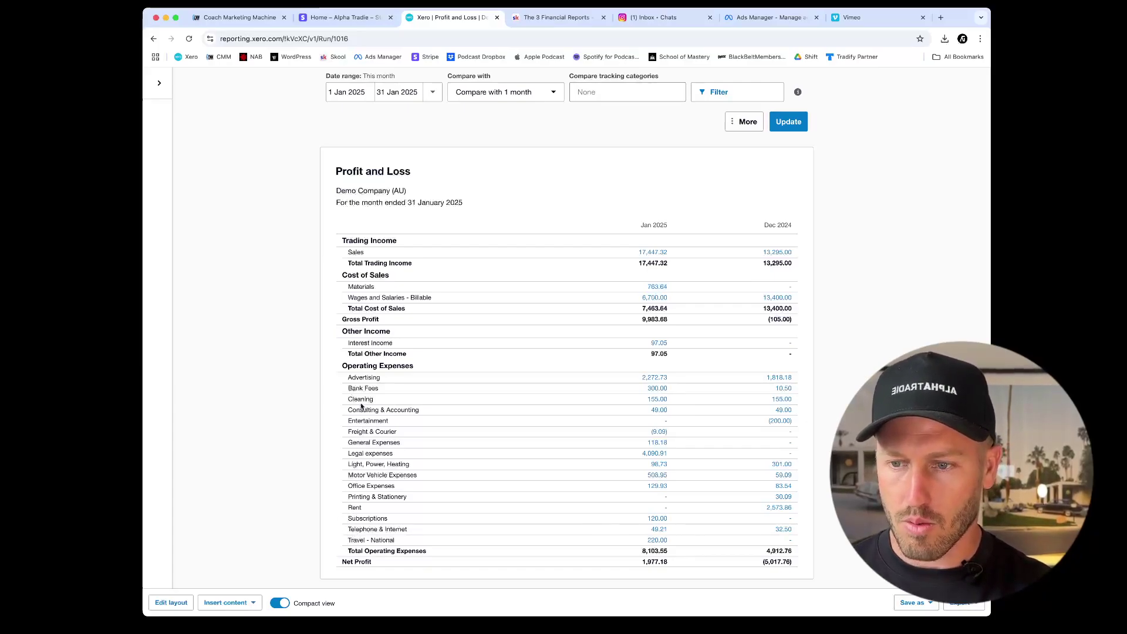
{"action": "left_click_drag", "start_coordinate": [348, 378], "coordinate": [382, 378]}
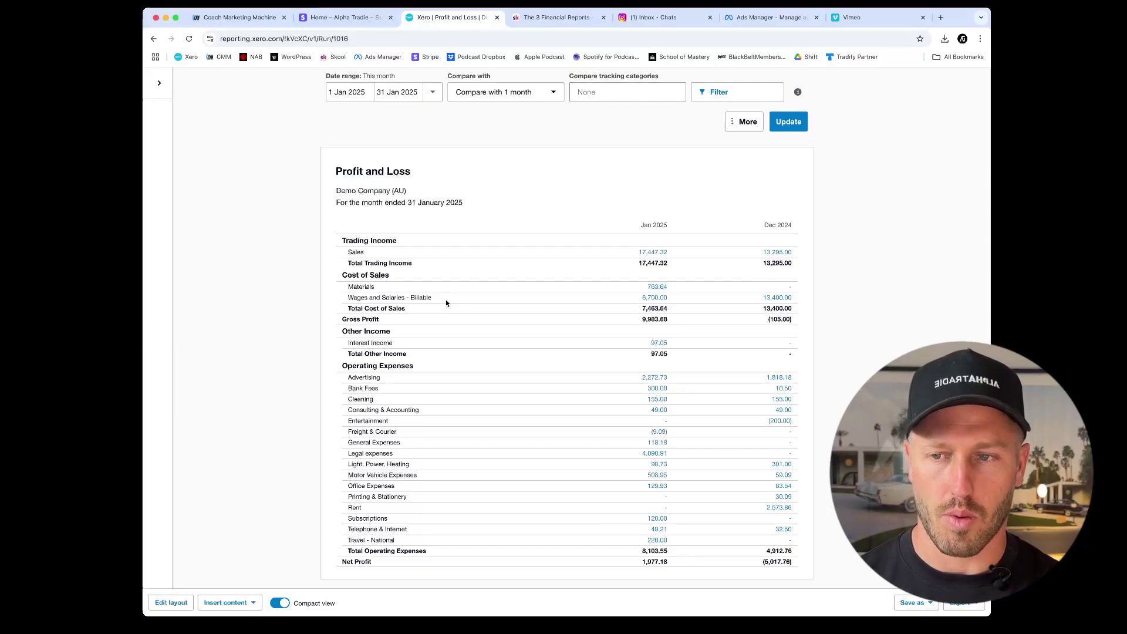
{"action": "scroll", "coordinate": [446, 307], "scroll_direction": "up", "scroll_amount": 2}
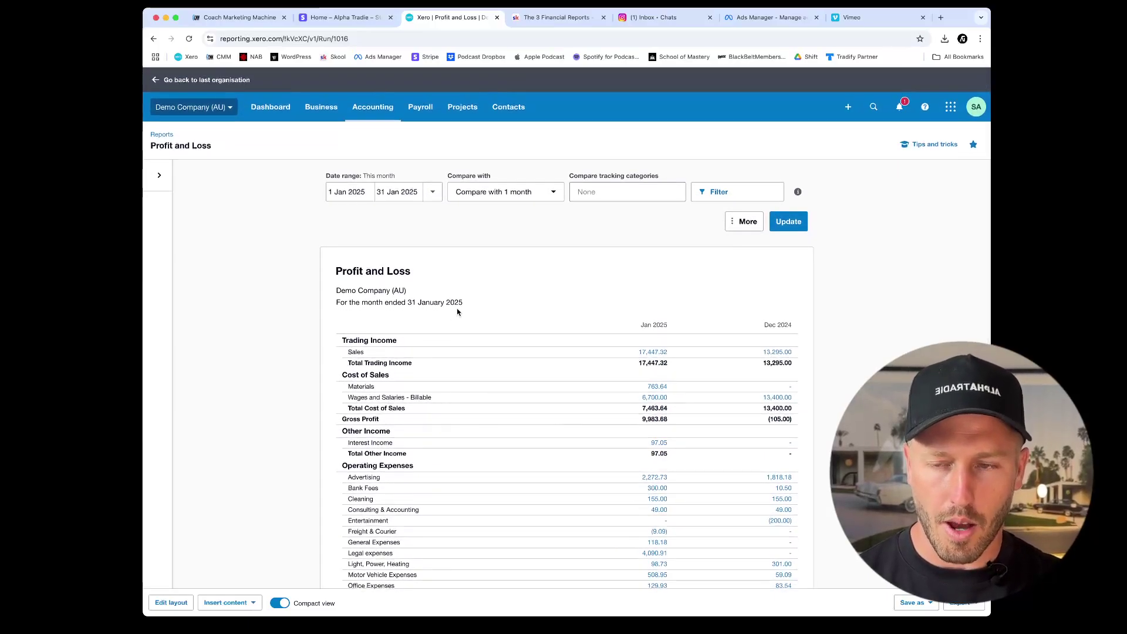